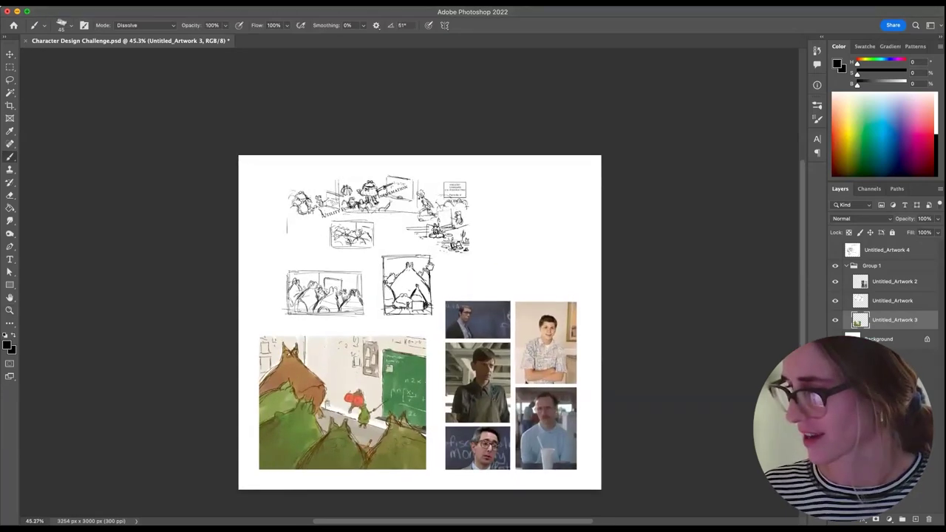
Examine the black-and-white frog classroom sketches and composition thumbnails in the upper half of the canvas.
{"action": "left_click_drag", "start_coordinate": [430, 264], "coordinate": [403, 291]}
{"action": "key", "text": "z"}
{"action": "left_click_drag", "start_coordinate": [373, 232], "coordinate": [462, 301]}
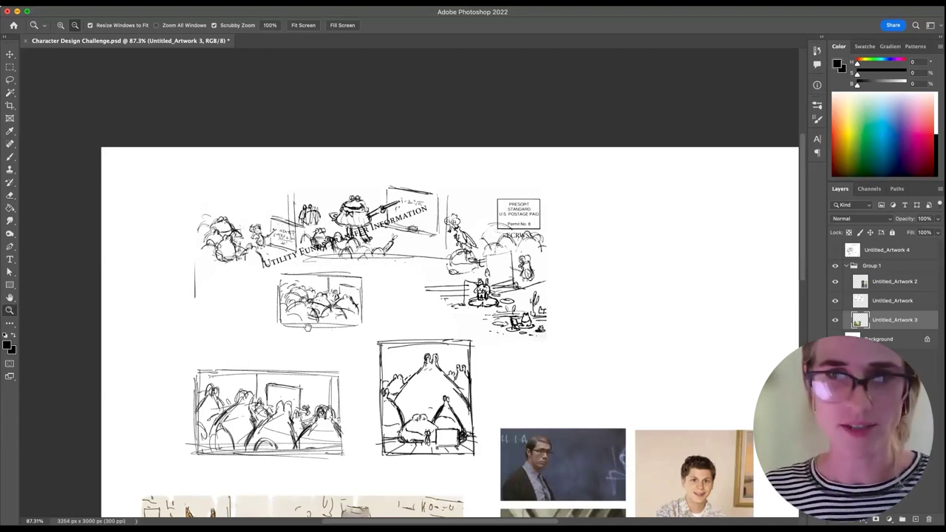
{"action": "scroll", "coordinate": [307, 327], "scroll_direction": "right", "scroll_amount": 3}
{"action": "scroll", "coordinate": [307, 327], "scroll_direction": "down", "scroll_amount": 1}
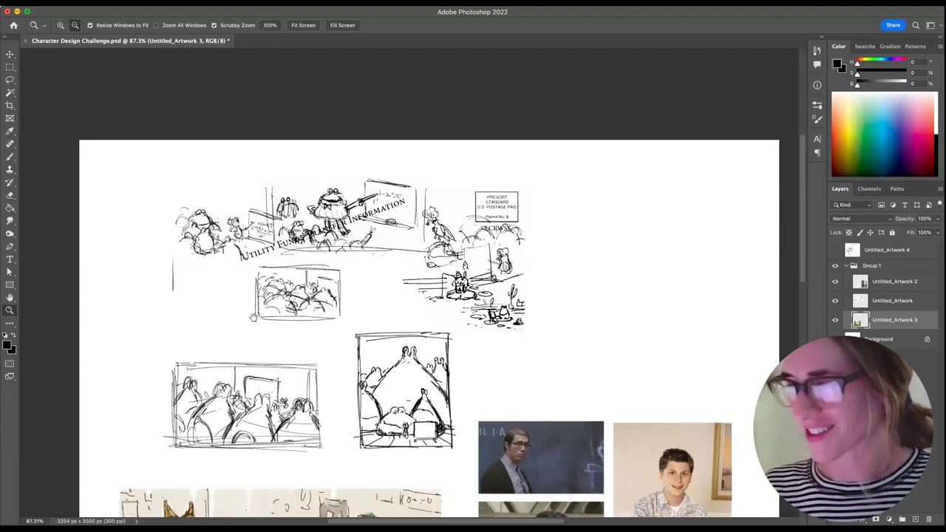
{"action": "scroll", "coordinate": [266, 299], "scroll_direction": "up", "scroll_amount": 1}
{"action": "scroll", "coordinate": [292, 269], "scroll_direction": "right", "scroll_amount": 3}
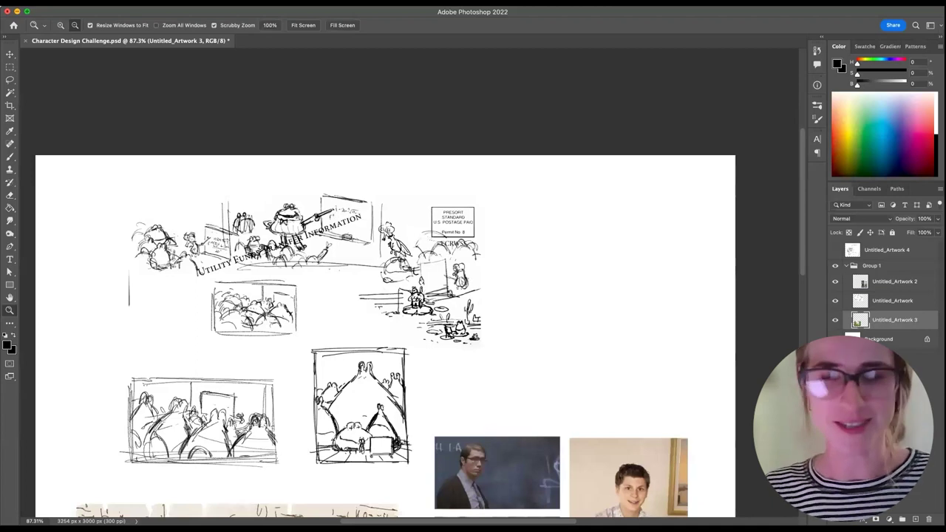
{"action": "scroll", "coordinate": [362, 313], "scroll_direction": "down", "scroll_amount": 2}
{"action": "scroll", "coordinate": [361, 313], "scroll_direction": "left", "scroll_amount": 1}
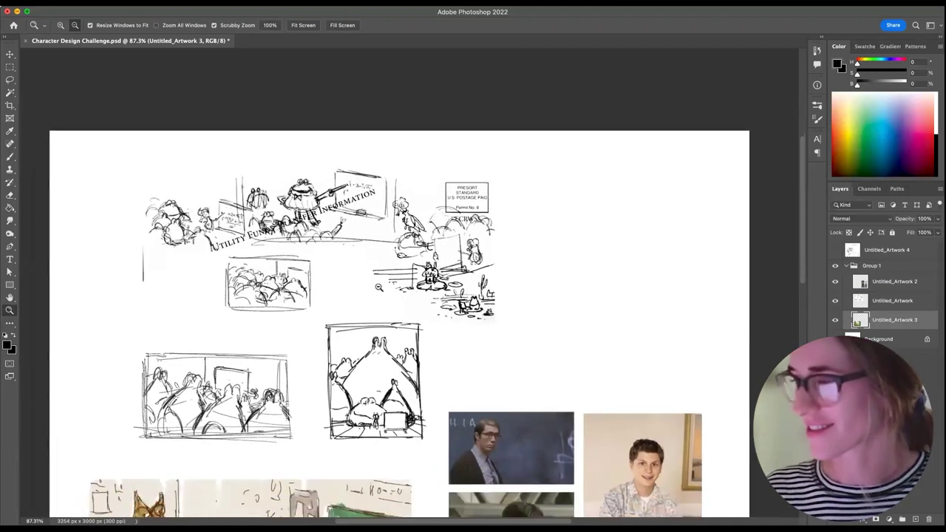
{"action": "scroll", "coordinate": [355, 315], "scroll_direction": "down", "scroll_amount": 2}
{"action": "scroll", "coordinate": [355, 315], "scroll_direction": "left", "scroll_amount": 1}
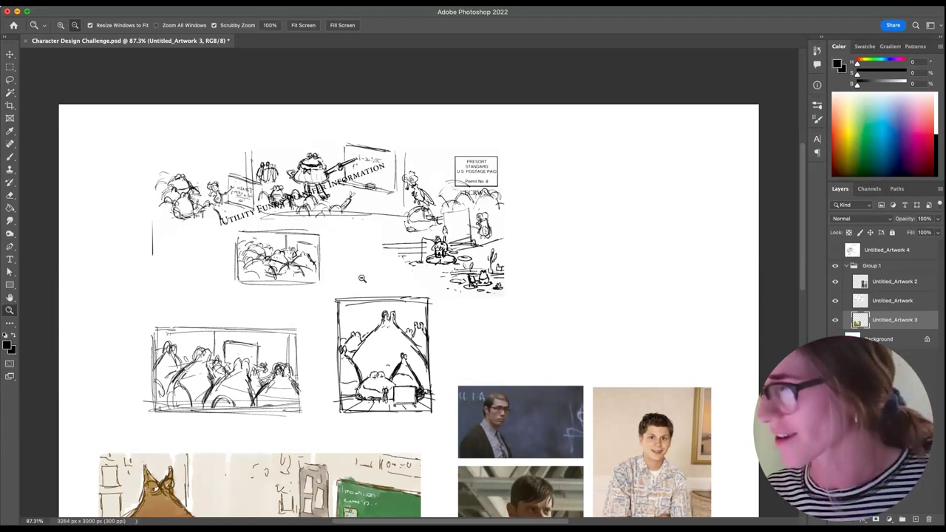
{"action": "scroll", "coordinate": [307, 289], "scroll_direction": "up", "scroll_amount": 2}
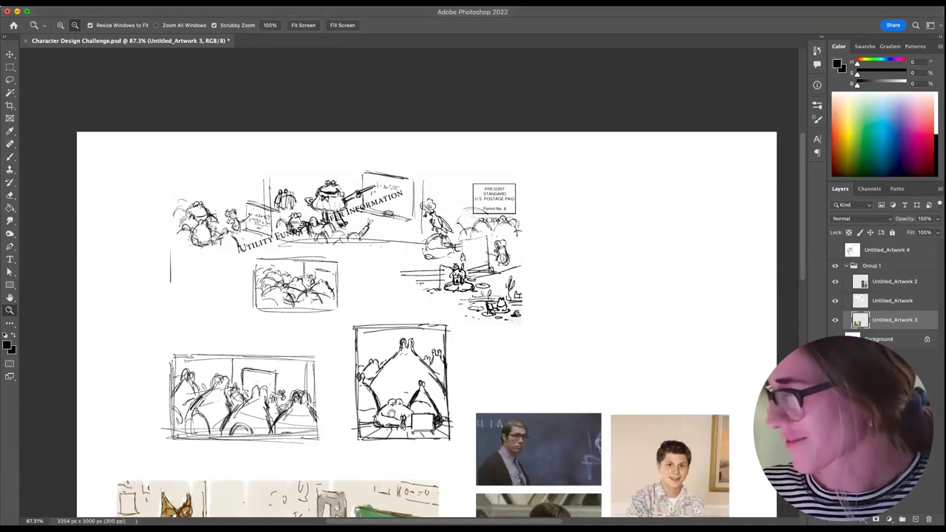
{"action": "scroll", "coordinate": [392, 413], "scroll_direction": "down", "scroll_amount": 3}
{"action": "scroll", "coordinate": [347, 409], "scroll_direction": "up", "scroll_amount": 2}
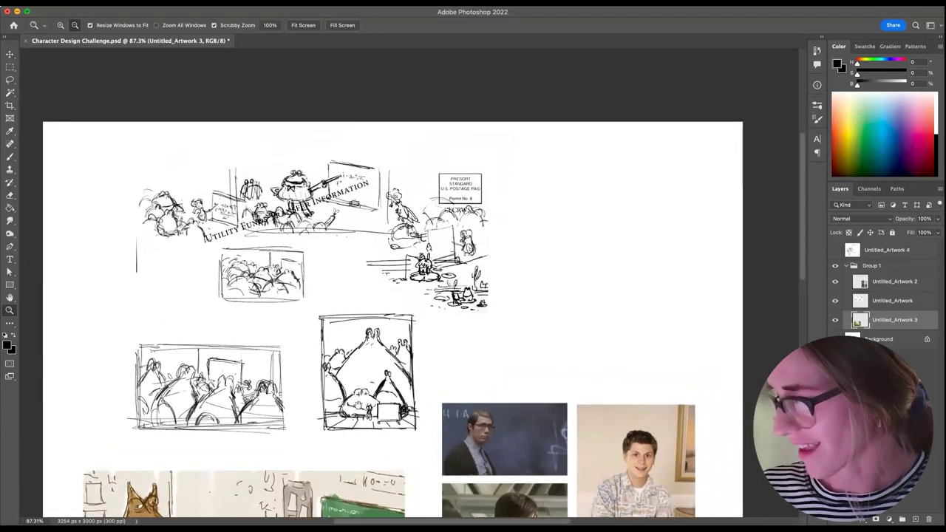
{"action": "scroll", "coordinate": [380, 416], "scroll_direction": "down", "scroll_amount": 1}
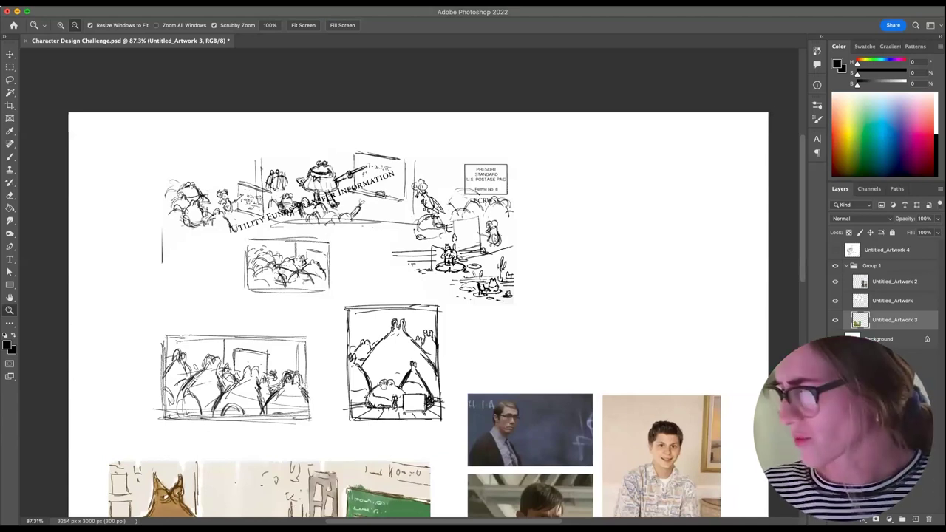
{"action": "scroll", "coordinate": [368, 427], "scroll_direction": "down", "scroll_amount": 2}
{"action": "scroll", "coordinate": [325, 379], "scroll_direction": "down", "scroll_amount": 1}
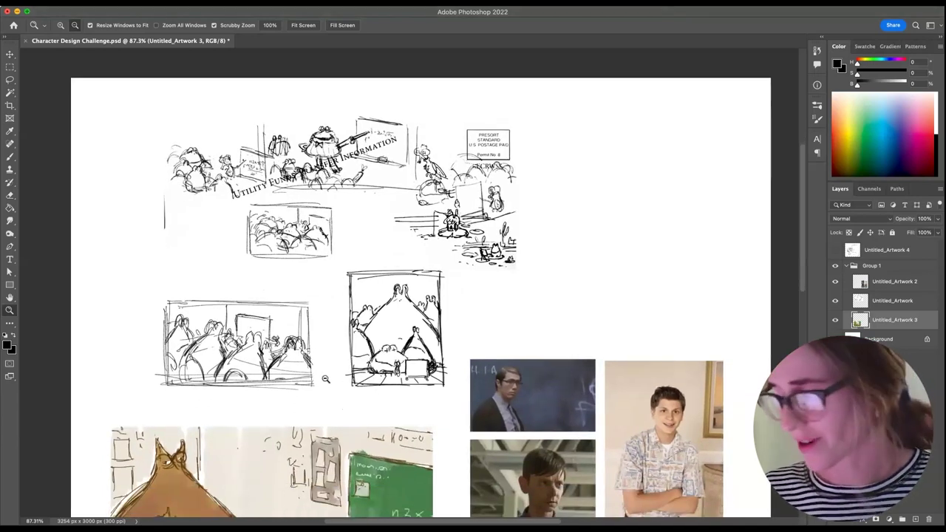
{"action": "scroll", "coordinate": [361, 415], "scroll_direction": "up", "scroll_amount": 2}
{"action": "scroll", "coordinate": [361, 414], "scroll_direction": "right", "scroll_amount": 2}
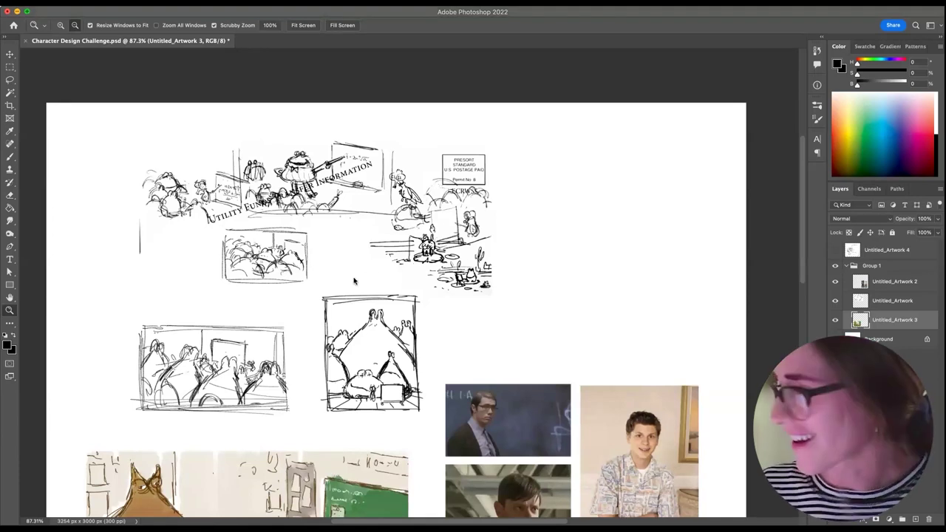
{"action": "left_click_drag", "start_coordinate": [320, 448], "coordinate": [343, 437]}
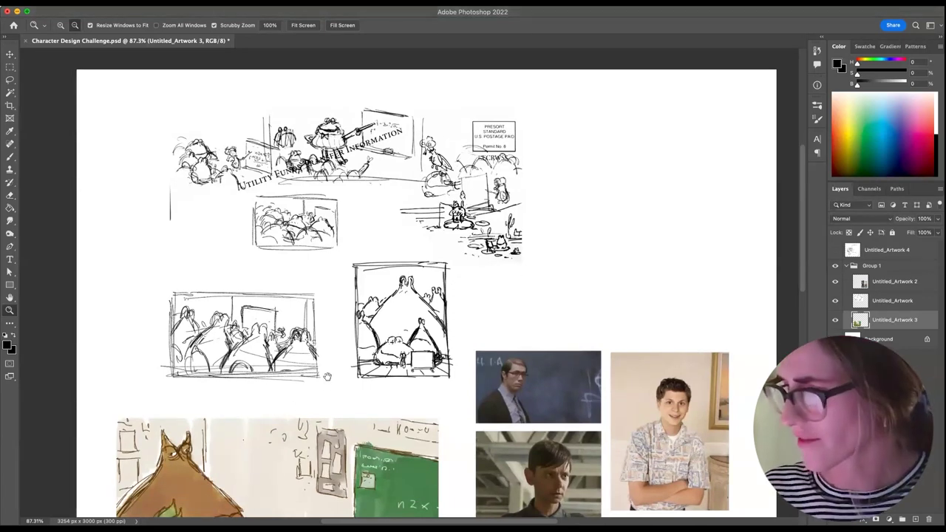
Examine the coloured classroom scene and the reference photos in the lower half of the canvas.
{"action": "scroll", "coordinate": [343, 319], "scroll_direction": "down", "scroll_amount": 3}
{"action": "left_click_drag", "start_coordinate": [344, 320], "coordinate": [326, 337]}
{"action": "left_click_drag", "start_coordinate": [370, 394], "coordinate": [350, 362]}
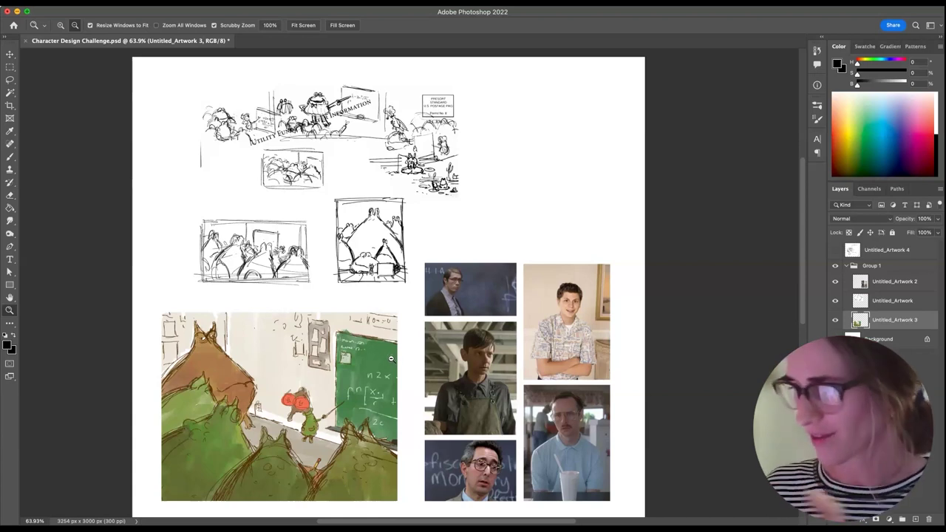
{"action": "left_click_drag", "start_coordinate": [412, 378], "coordinate": [388, 382]}
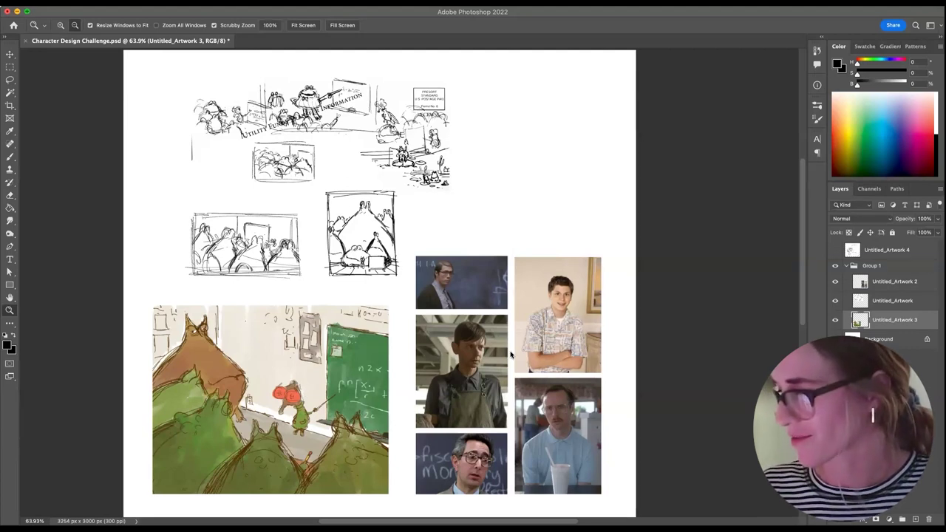
{"action": "left_click_drag", "start_coordinate": [498, 335], "coordinate": [509, 336]}
{"action": "mouse_move", "coordinate": [312, 362]}
{"action": "left_mouse_down"}
{"action": "mouse_move", "coordinate": [320, 392]}
{"action": "mouse_move", "coordinate": [328, 371]}
{"action": "left_mouse_up"}
{"action": "scroll", "coordinate": [328, 369], "scroll_direction": "down", "scroll_amount": 2}
{"action": "scroll", "coordinate": [328, 369], "scroll_direction": "right", "scroll_amount": 2}
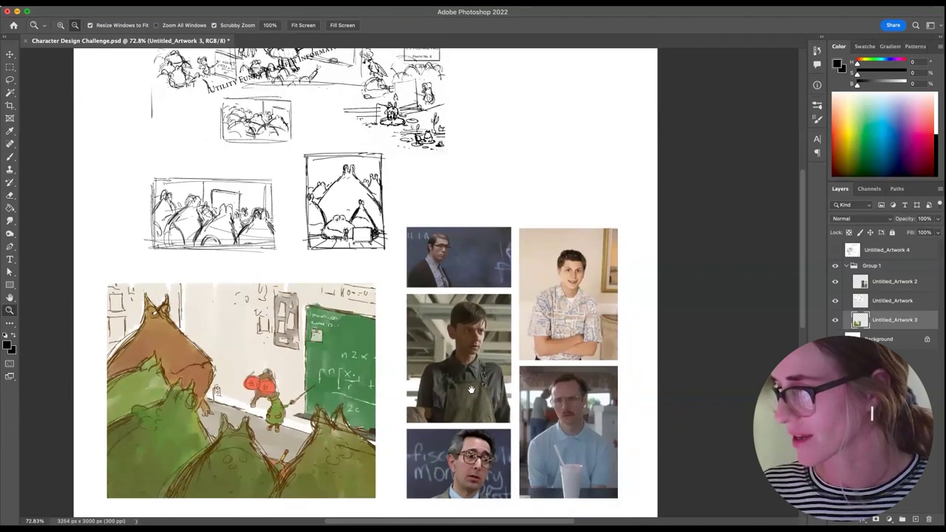
{"action": "left_click_drag", "start_coordinate": [456, 430], "coordinate": [444, 424]}
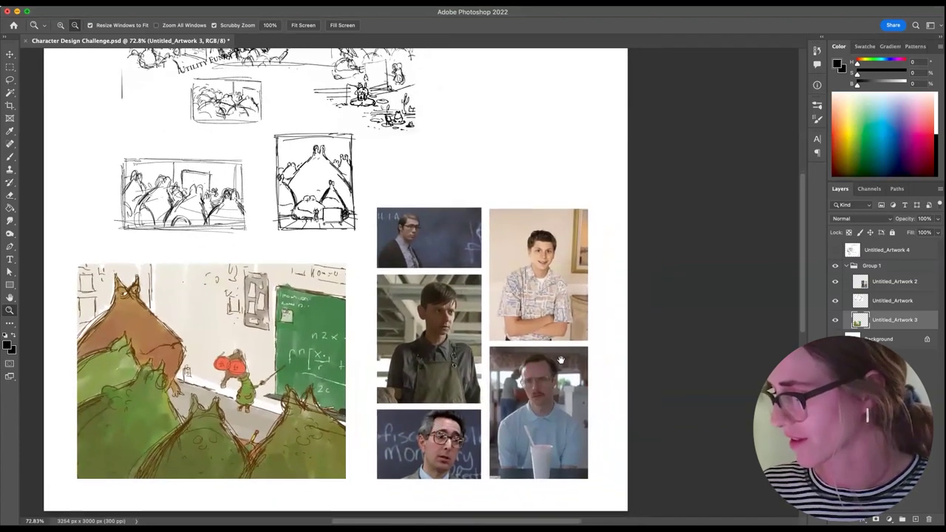
{"action": "left_click_drag", "start_coordinate": [556, 346], "coordinate": [561, 358]}
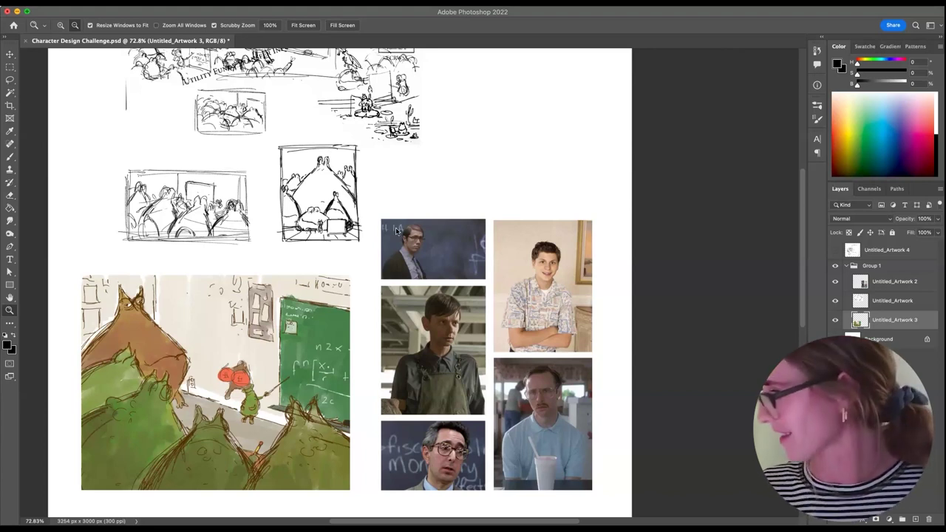
Collapse and hide Group 1, and show the Untitled_Artwork 4 layer with the hunched teacher sketch.
{"action": "left_click", "coordinate": [845, 266]}
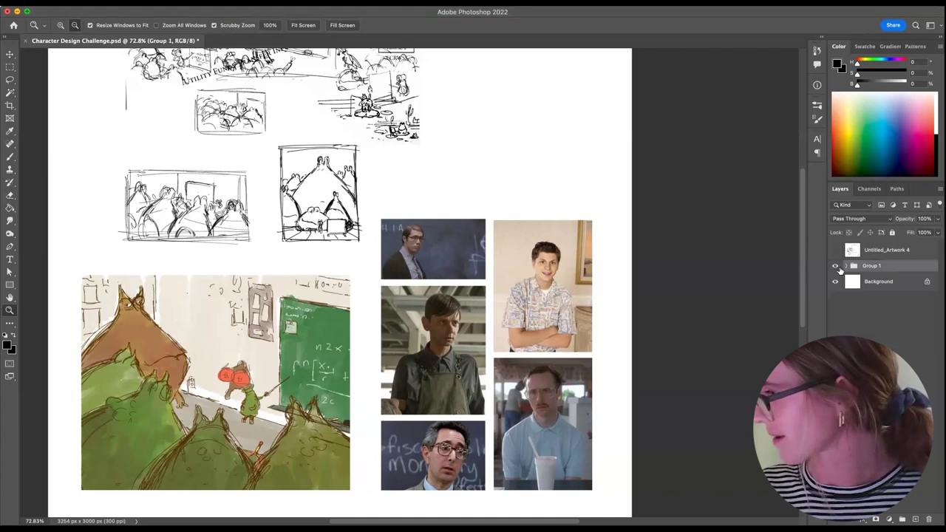
{"action": "left_click", "coordinate": [835, 265]}
{"action": "left_click", "coordinate": [835, 250]}
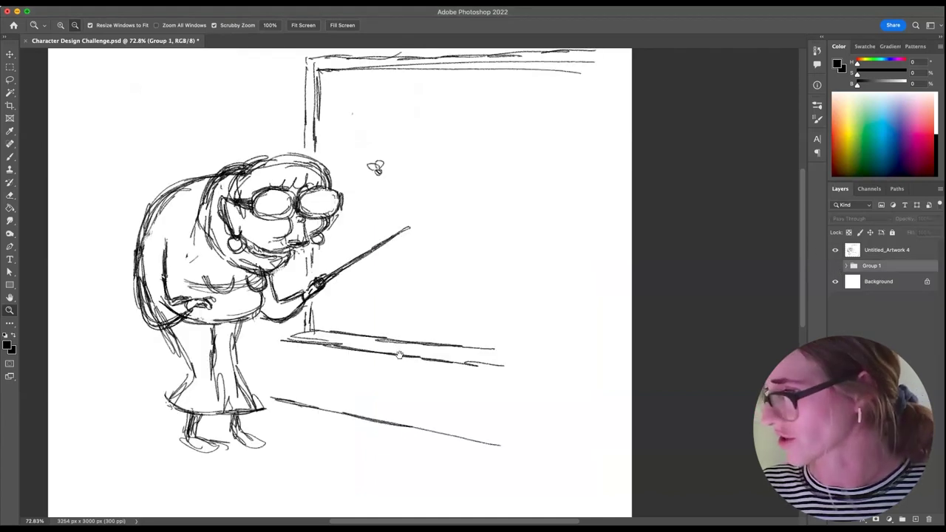
{"action": "left_click_drag", "start_coordinate": [400, 355], "coordinate": [437, 305]}
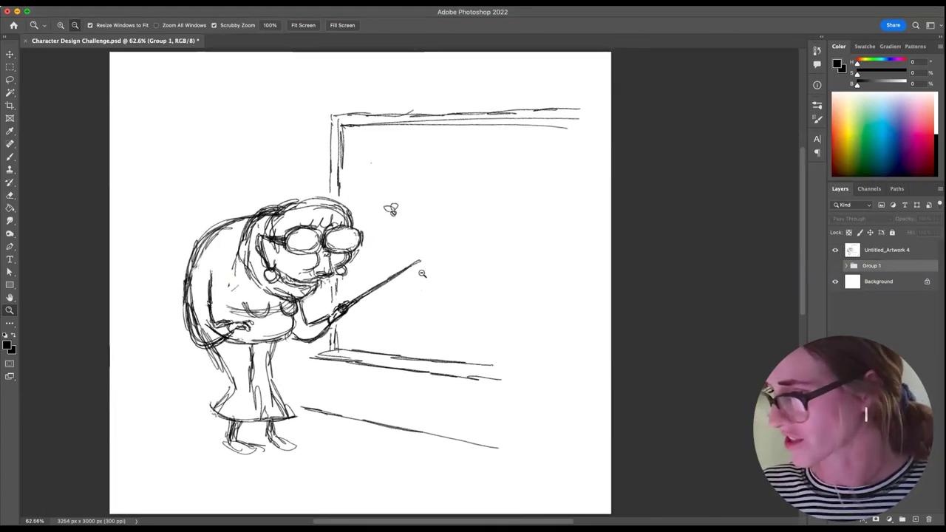
{"action": "scroll", "coordinate": [422, 273], "scroll_direction": "down", "scroll_amount": 2}
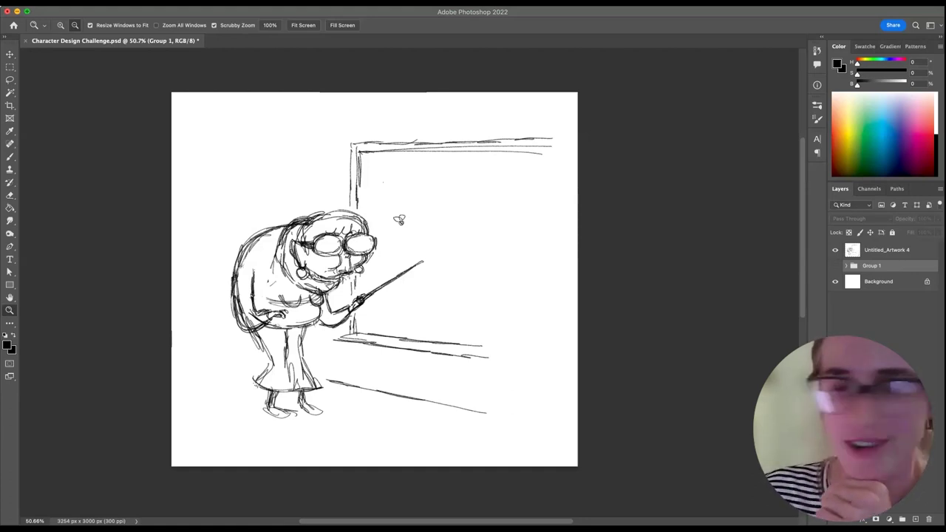
Add a new empty layer above Untitled_Artwork 4 and switch to the Brush tool.
{"action": "left_click", "coordinate": [877, 251]}
{"action": "left_click", "coordinate": [914, 518]}
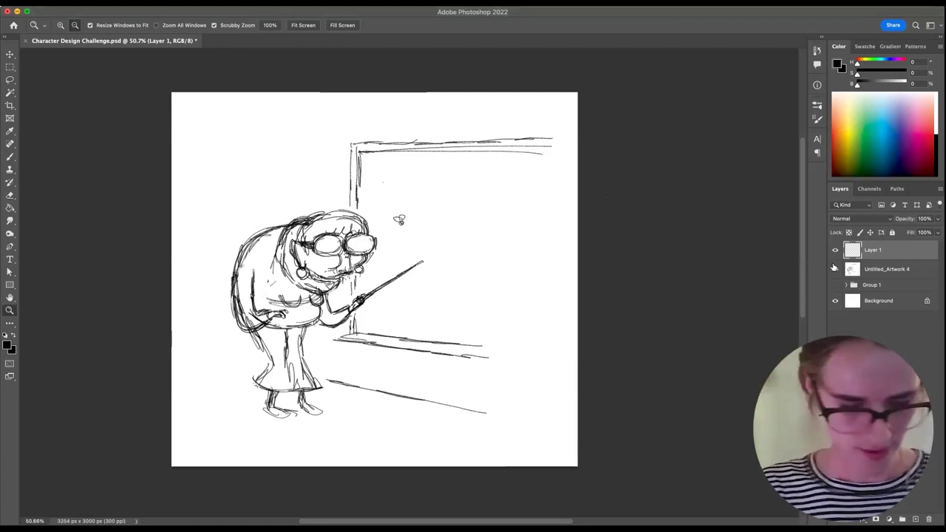
{"action": "key", "text": "b"}
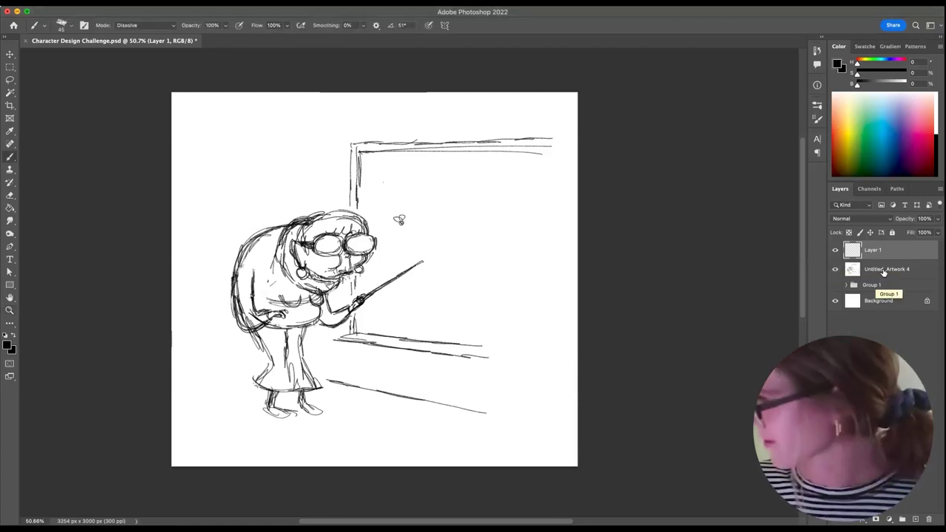
Reduce the opacity of the Untitled_Artwork 4 sketch to 23% and make Layer 1 active.
{"action": "left_click", "coordinate": [884, 271]}
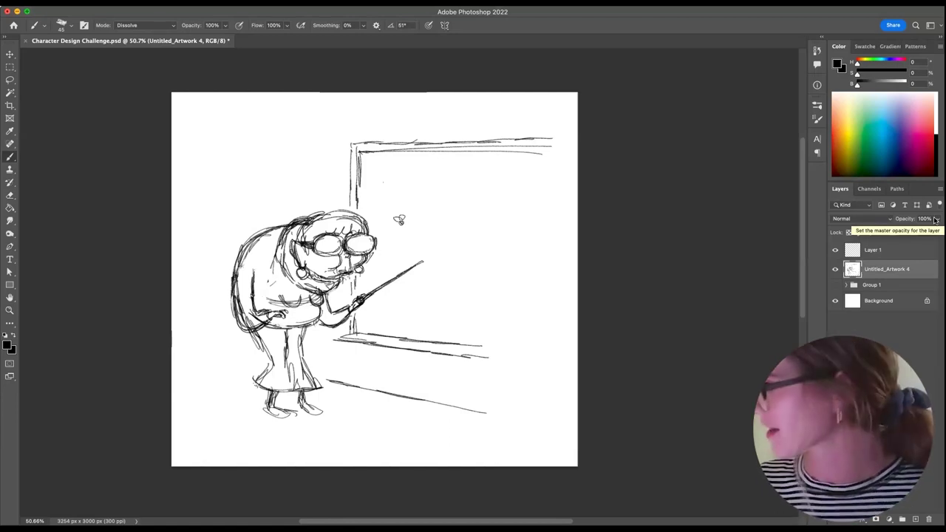
{"action": "left_click", "coordinate": [884, 251]}
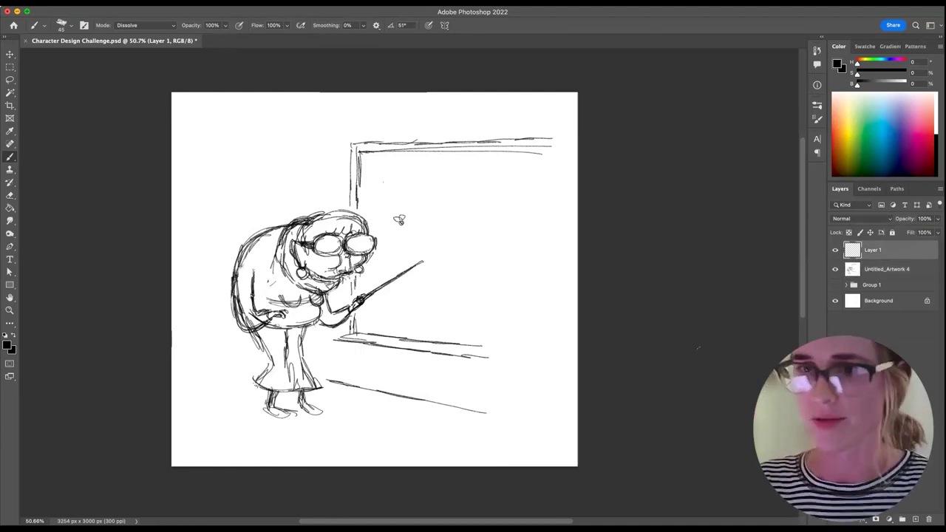
{"action": "left_click", "coordinate": [894, 270]}
{"action": "left_click_drag", "start_coordinate": [937, 220], "coordinate": [902, 233]}
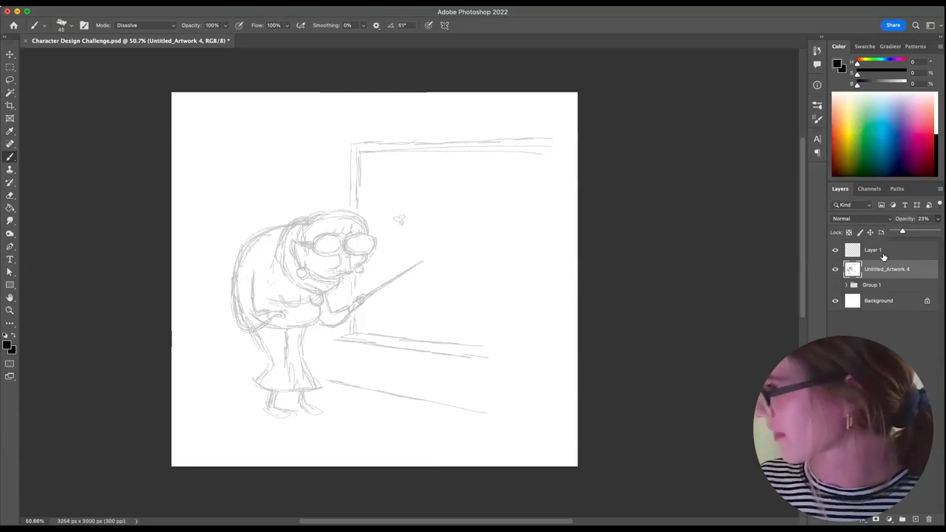
{"action": "left_click", "coordinate": [884, 251]}
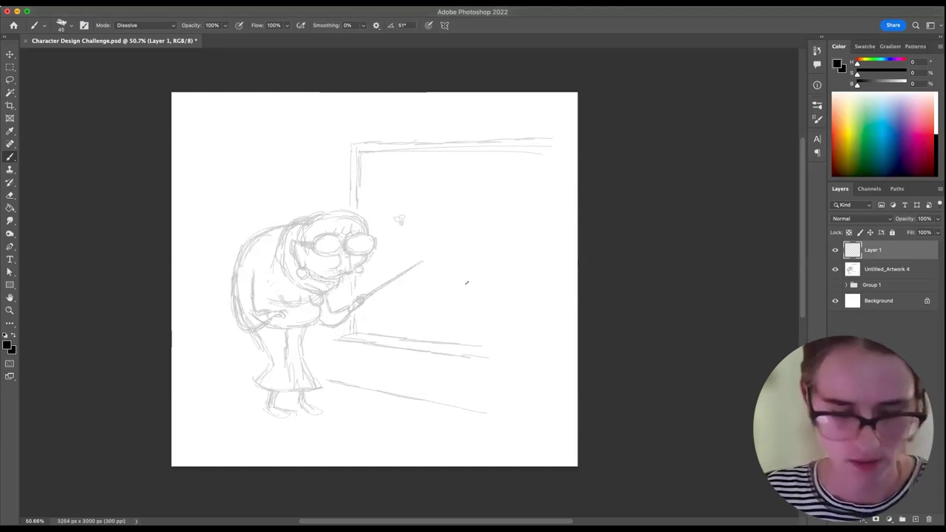
Paste the fly photo, enlarge it to about 366%, flip it horizontally and place it above the teacher's back.
{"action": "key", "text": "super+v"}
{"action": "key", "text": "super+t"}
{"action": "left_click_drag", "start_coordinate": [392, 269], "coordinate": [439, 238]}
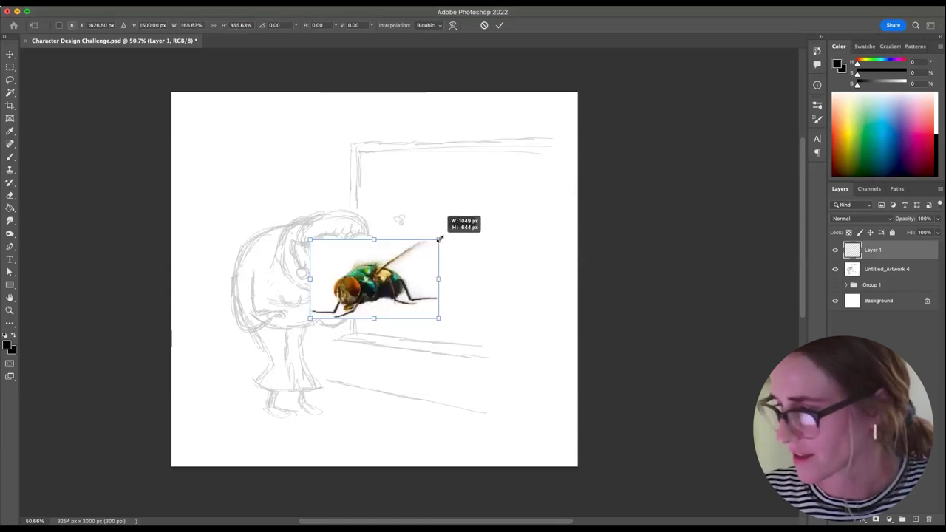
{"action": "right_click", "coordinate": [376, 274]}
{"action": "left_click", "coordinate": [399, 504]}
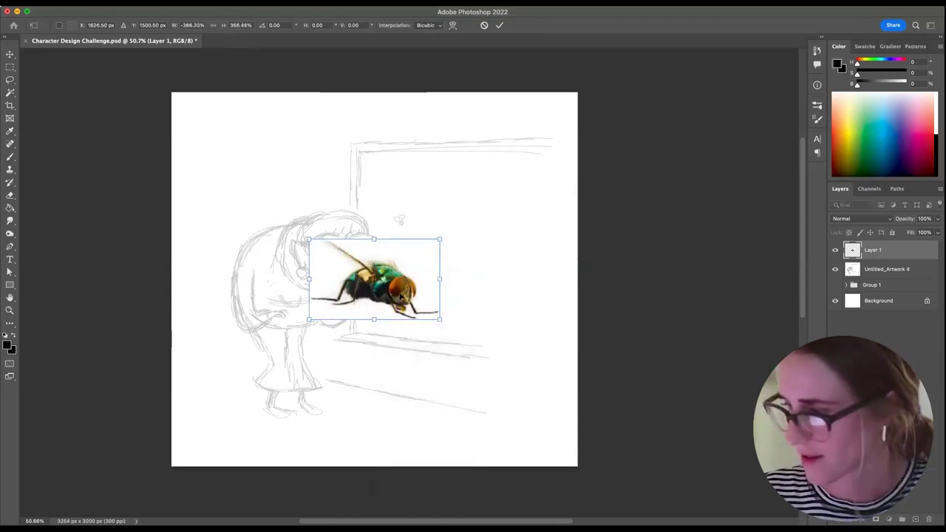
{"action": "left_click_drag", "start_coordinate": [401, 296], "coordinate": [280, 166]}
{"action": "key", "text": "Return"}
{"action": "key", "text": "b"}
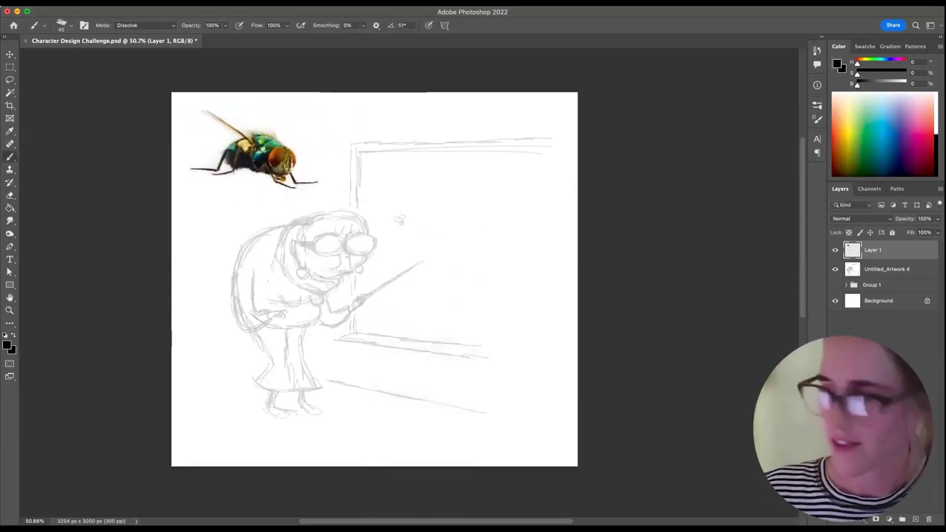
Rotate the fly photo slightly counterclockwise and apply the transformation.
{"action": "key", "text": "ctrl+t"}
{"action": "left_click_drag", "start_coordinate": [342, 217], "coordinate": [362, 183]}
{"action": "left_click", "coordinate": [500, 25]}
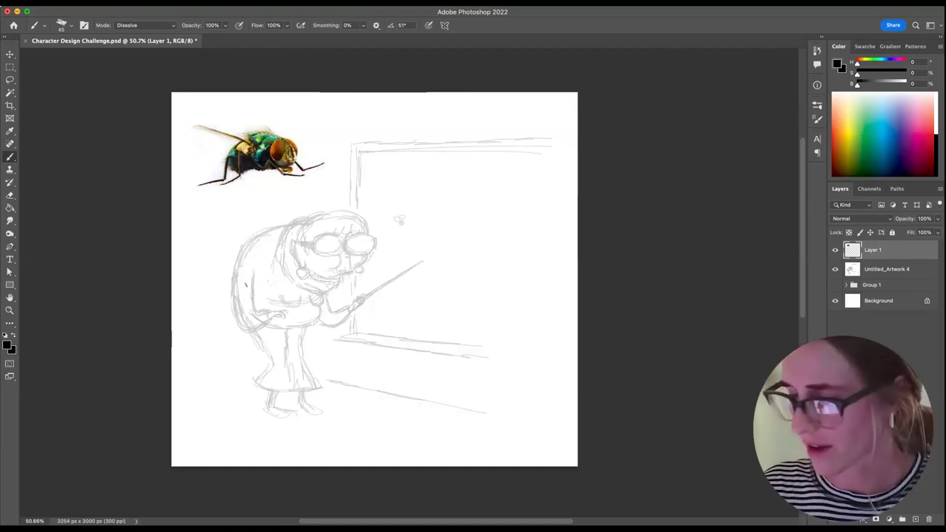
Brush a dark, thickened outline along the teacher's hunched back and down to the elbow.
{"action": "mouse_move", "coordinate": [241, 253]}
{"action": "left_mouse_down"}
{"action": "mouse_move", "coordinate": [236, 312]}
{"action": "mouse_move", "coordinate": [265, 310]}
{"action": "left_mouse_up"}
{"action": "mouse_move", "coordinate": [253, 327]}
{"action": "left_mouse_down"}
{"action": "mouse_move", "coordinate": [269, 311]}
{"action": "mouse_move", "coordinate": [242, 330]}
{"action": "left_mouse_up"}
{"action": "mouse_move", "coordinate": [237, 285]}
{"action": "left_mouse_down"}
{"action": "mouse_move", "coordinate": [242, 327]}
{"action": "mouse_move", "coordinate": [235, 255]}
{"action": "mouse_move", "coordinate": [265, 235]}
{"action": "left_mouse_up"}
{"action": "left_click_drag", "start_coordinate": [253, 278], "coordinate": [246, 315]}
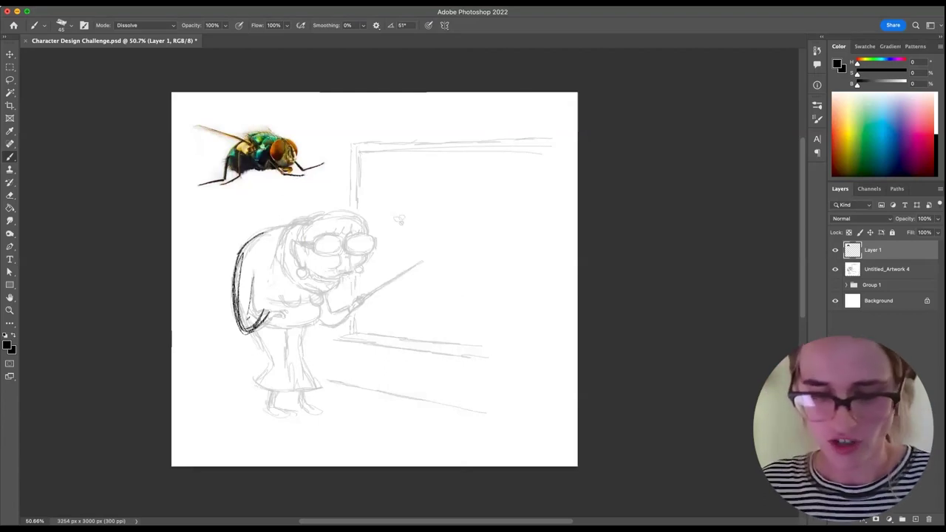
{"action": "mouse_move", "coordinate": [241, 252]}
{"action": "left_mouse_down"}
{"action": "mouse_move", "coordinate": [240, 330]}
{"action": "mouse_move", "coordinate": [270, 315]}
{"action": "mouse_move", "coordinate": [259, 330]}
{"action": "left_mouse_up"}
Lasso the area around the teacher's back, and undo the selection and the dark back strokes.
{"action": "key", "text": "l"}
{"action": "mouse_move", "coordinate": [317, 253]}
{"action": "left_mouse_down"}
{"action": "mouse_move", "coordinate": [240, 368]}
{"action": "mouse_move", "coordinate": [290, 355]}
{"action": "left_mouse_up"}
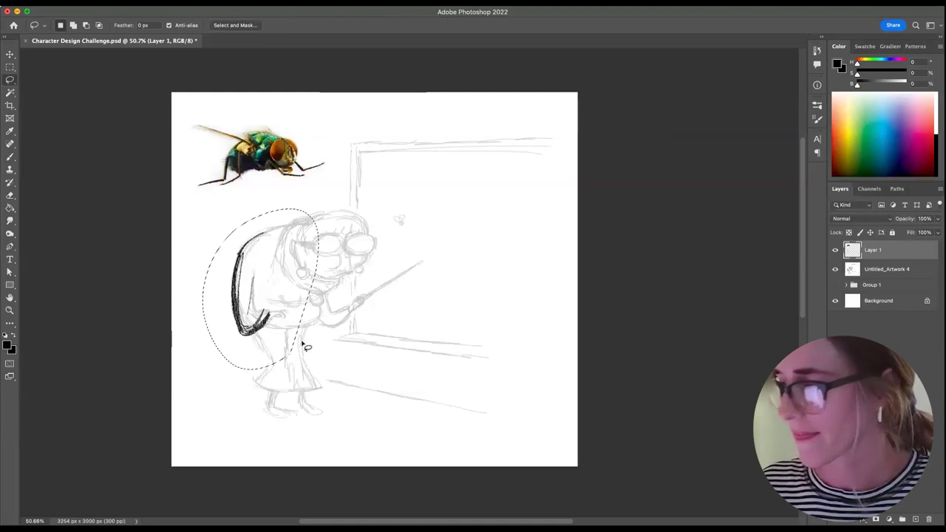
{"action": "key", "text": "b"}
{"action": "key", "text": "super+z"}
{"action": "key", "text": "super+z"}
{"action": "key", "text": "super+z"}
{"action": "key", "text": "super+z"}
Brush short dark strokes for fly-like mouthparts over the teacher's nose and mouth.
{"action": "left_click_drag", "start_coordinate": [278, 405], "coordinate": [268, 399]}
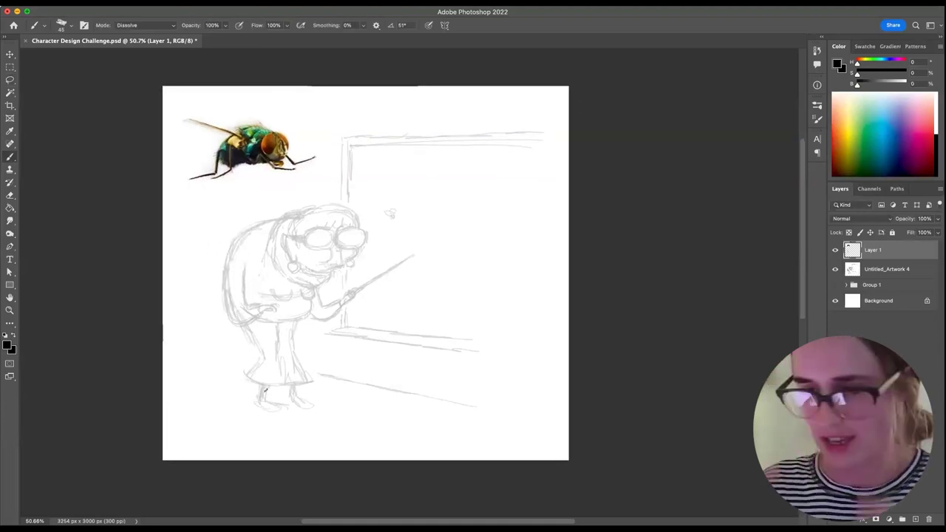
{"action": "mouse_move", "coordinate": [342, 252]}
{"action": "left_mouse_down"}
{"action": "mouse_move", "coordinate": [337, 227]}
{"action": "mouse_move", "coordinate": [343, 268]}
{"action": "mouse_move", "coordinate": [331, 268]}
{"action": "left_mouse_up"}
{"action": "left_click_drag", "start_coordinate": [323, 214], "coordinate": [324, 218]}
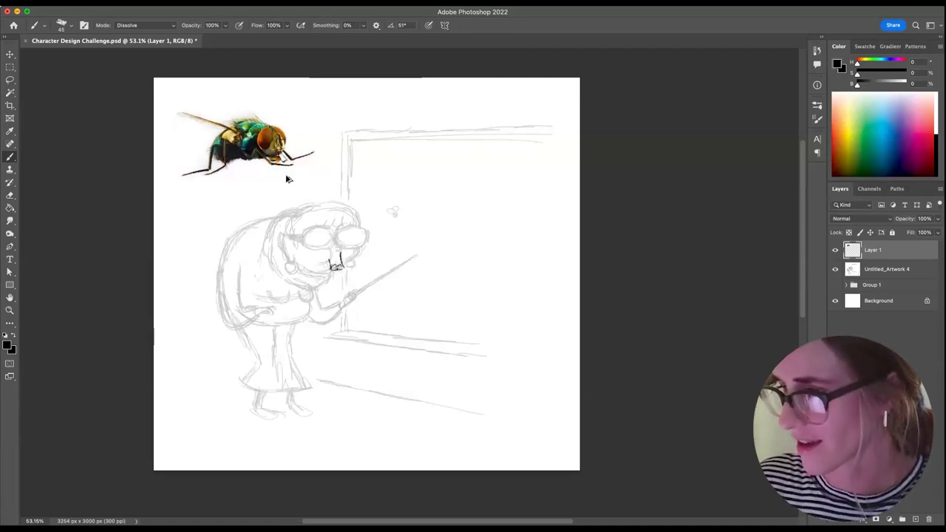
Lasso the dark mouthpart strokes on the teacher's face, clear them, and return to the Brush.
{"action": "key", "text": "l"}
{"action": "mouse_move", "coordinate": [296, 282]}
{"action": "left_mouse_down"}
{"action": "mouse_move", "coordinate": [363, 315]}
{"action": "mouse_move", "coordinate": [295, 330]}
{"action": "left_mouse_up"}
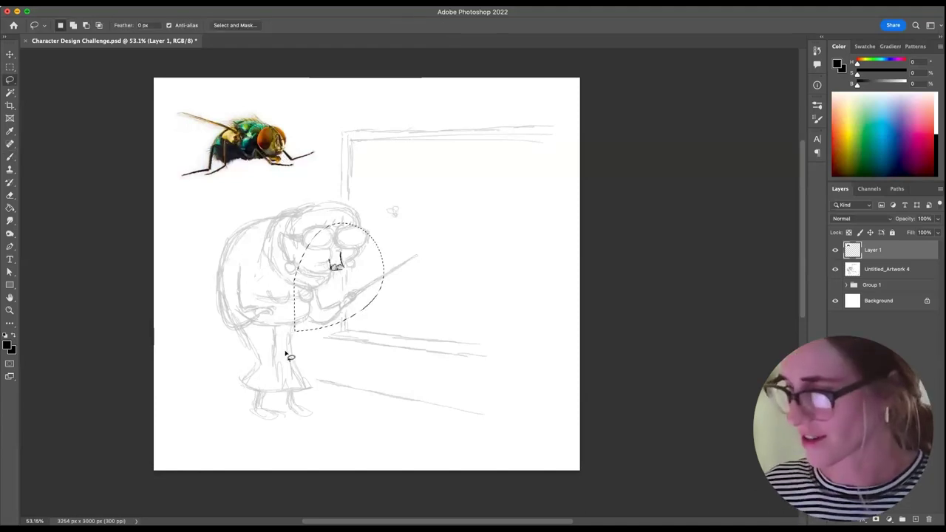
{"action": "key", "text": "ctrl+d"}
{"action": "key", "text": "b"}
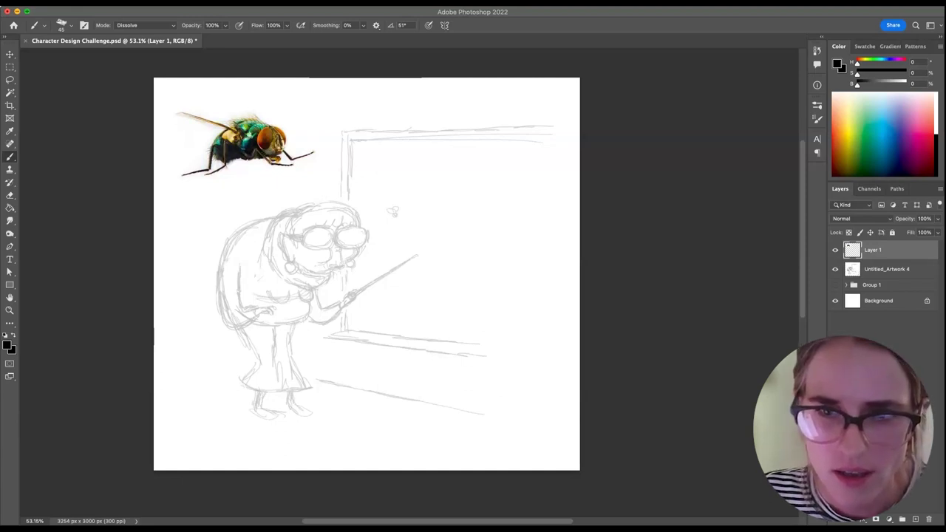
Paste the posture chart, enlarge it to about 326%, and place it in the upper part of the chalkboard.
{"action": "key", "text": "super+v"}
{"action": "key", "text": "v"}
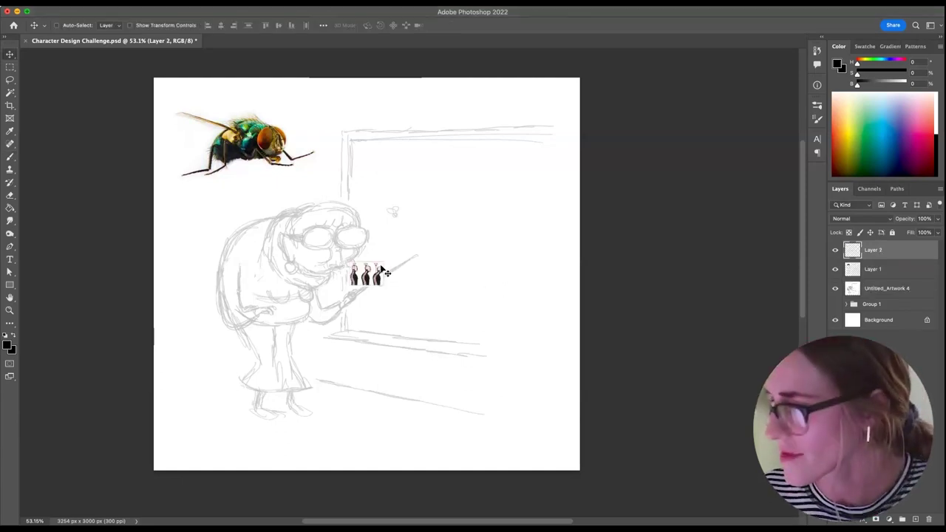
{"action": "key", "text": "super+t"}
{"action": "left_click_drag", "start_coordinate": [384, 263], "coordinate": [461, 207]}
{"action": "left_click_drag", "start_coordinate": [417, 253], "coordinate": [457, 231]}
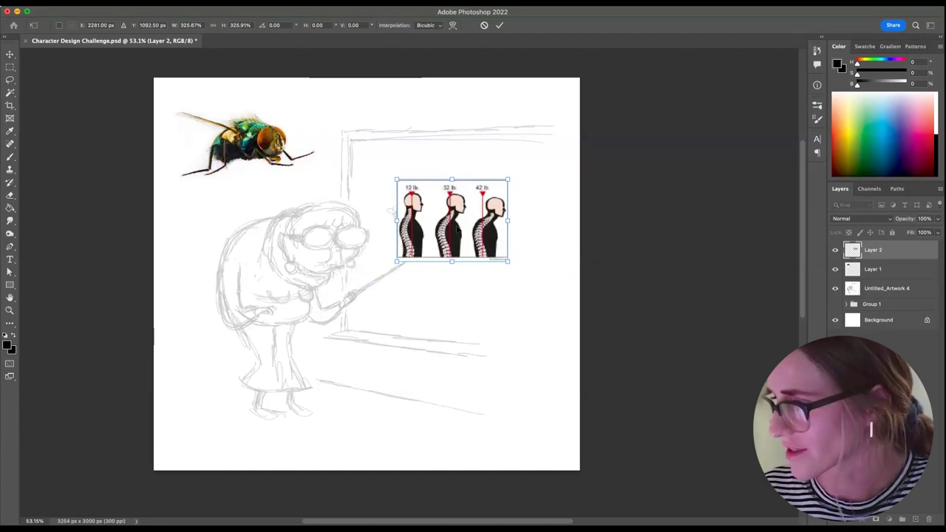
{"action": "key", "text": "Return"}
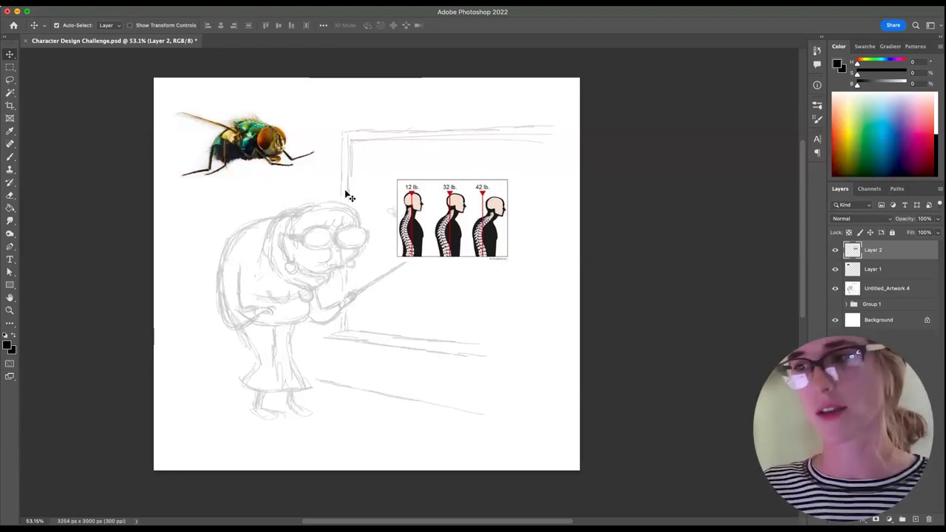
{"action": "left_click_drag", "start_coordinate": [460, 238], "coordinate": [510, 212]}
Add a new layer above the posture chart's layer and switch to the Brush.
{"action": "left_click", "coordinate": [882, 288]}
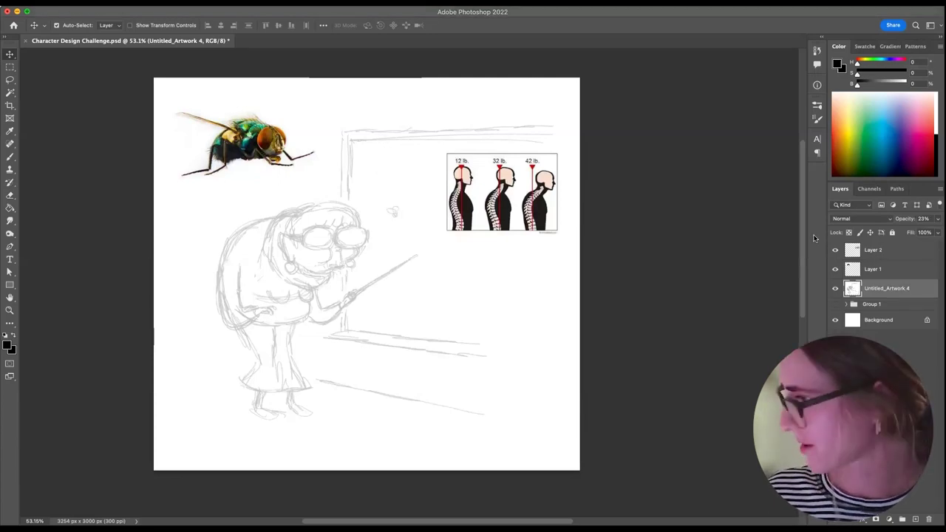
{"action": "left_click", "coordinate": [890, 256]}
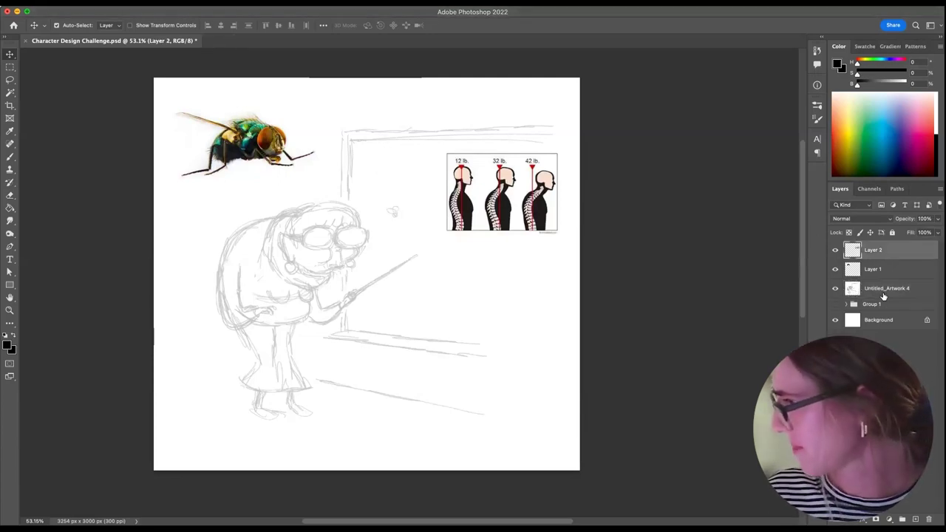
{"action": "left_click", "coordinate": [916, 517]}
{"action": "key", "text": "b"}
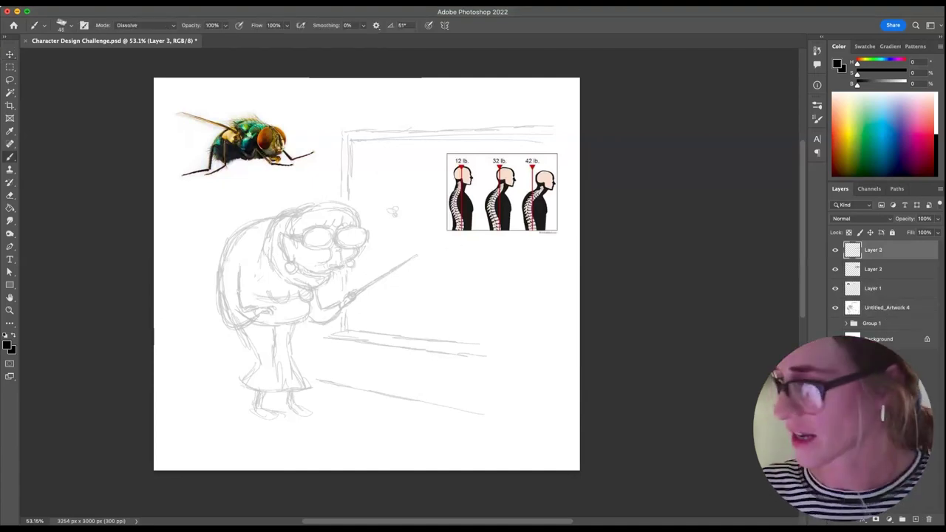
Brush a dark line along the teacher's upper back, and undo the stray strokes on the back and chest.
{"action": "key", "text": "z"}
{"action": "left_click_drag", "start_coordinate": [285, 226], "coordinate": [293, 237]}
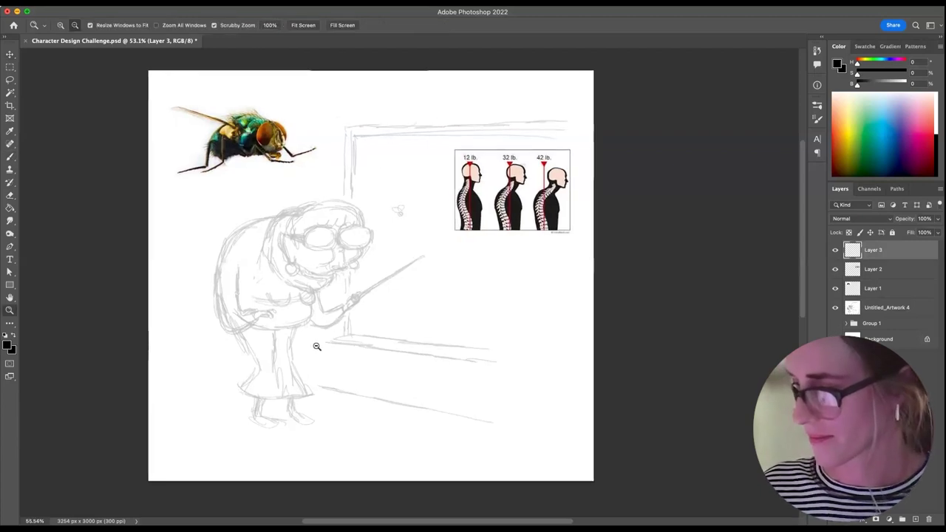
{"action": "left_click_drag", "start_coordinate": [317, 346], "coordinate": [313, 367]}
{"action": "key", "text": "b"}
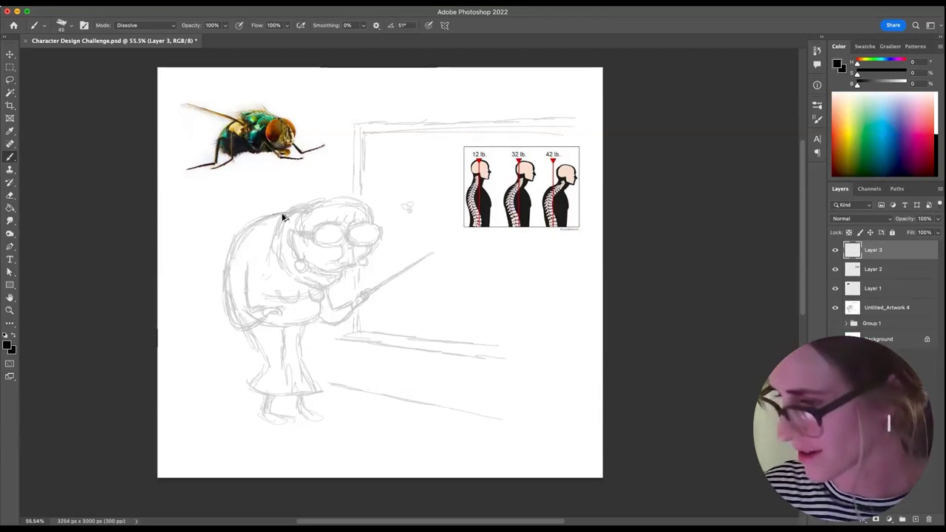
{"action": "mouse_move", "coordinate": [273, 212]}
{"action": "left_mouse_down"}
{"action": "mouse_move", "coordinate": [246, 228]}
{"action": "mouse_move", "coordinate": [226, 281]}
{"action": "left_mouse_up"}
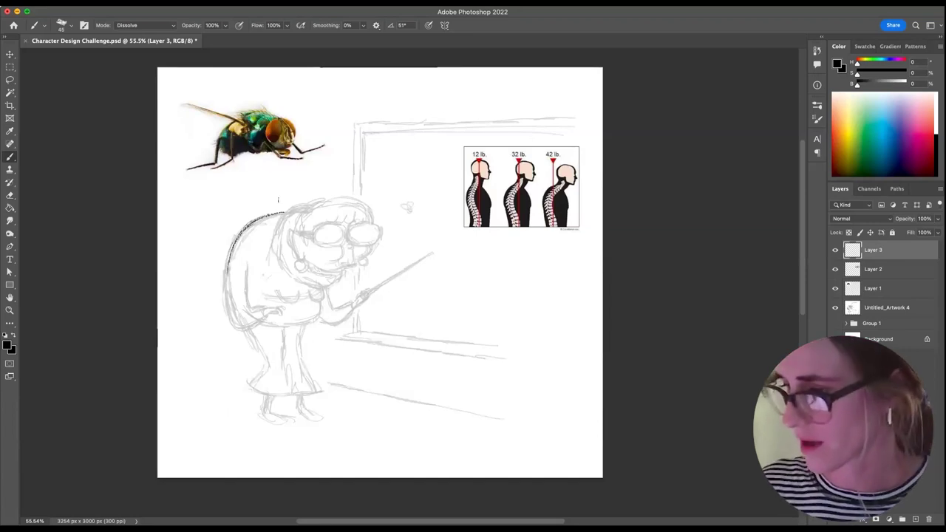
{"action": "mouse_move", "coordinate": [253, 204]}
{"action": "left_mouse_down"}
{"action": "mouse_move", "coordinate": [235, 216]}
{"action": "mouse_move", "coordinate": [221, 331]}
{"action": "mouse_move", "coordinate": [238, 354]}
{"action": "left_mouse_up"}
{"action": "key", "text": "super+z"}
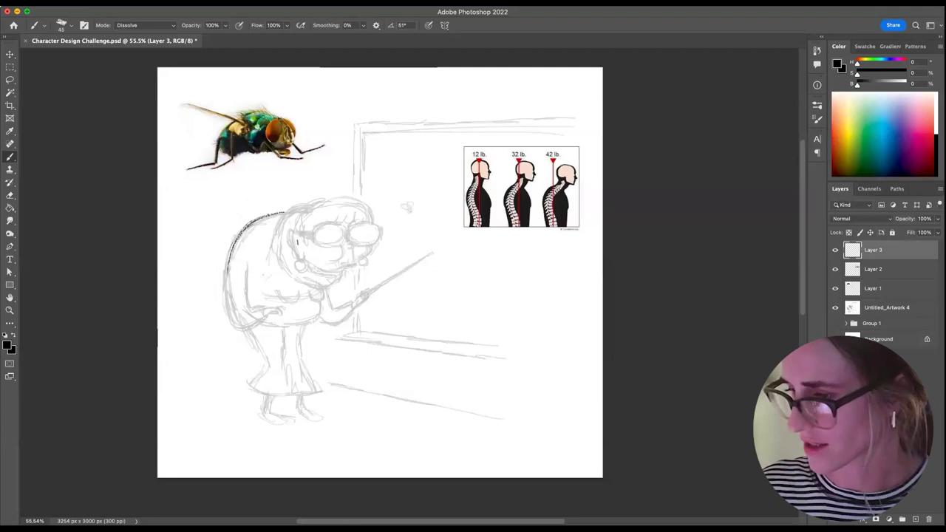
{"action": "mouse_move", "coordinate": [322, 282]}
{"action": "left_mouse_down"}
{"action": "mouse_move", "coordinate": [320, 303]}
{"action": "mouse_move", "coordinate": [311, 292]}
{"action": "left_mouse_up"}
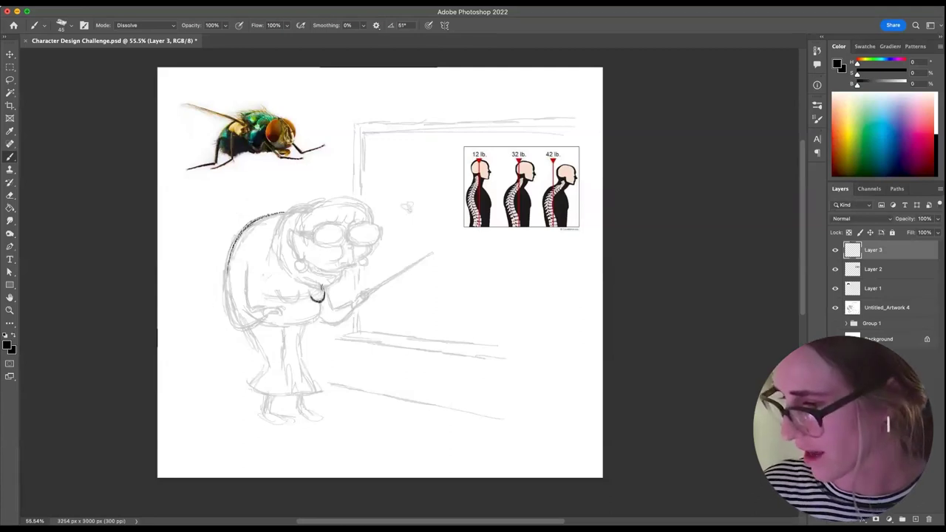
{"action": "key", "text": "super+z"}
Brush a curved trial line with short marks on the empty chalkboard, and lasso and delete it.
{"action": "left_click_drag", "start_coordinate": [452, 279], "coordinate": [437, 345]}
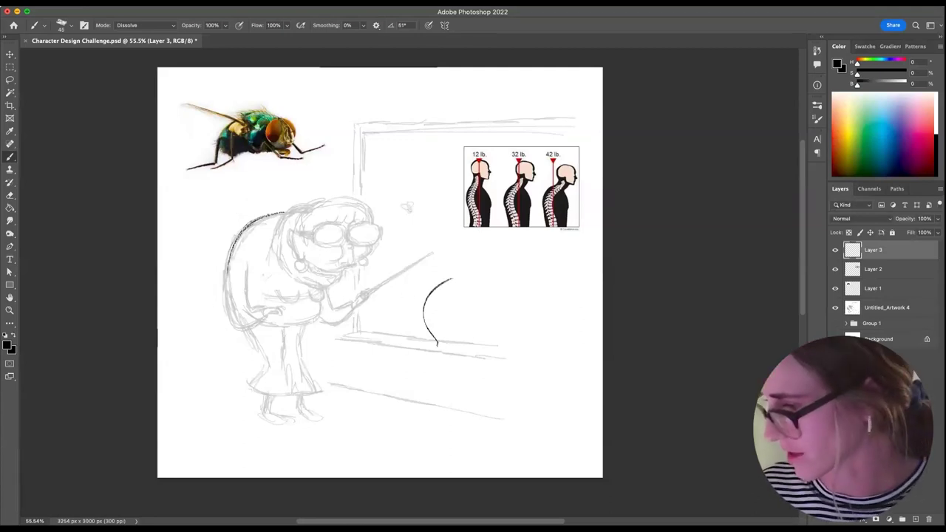
{"action": "mouse_move", "coordinate": [451, 278]}
{"action": "left_mouse_down"}
{"action": "mouse_move", "coordinate": [426, 299]}
{"action": "mouse_move", "coordinate": [437, 342]}
{"action": "left_mouse_up"}
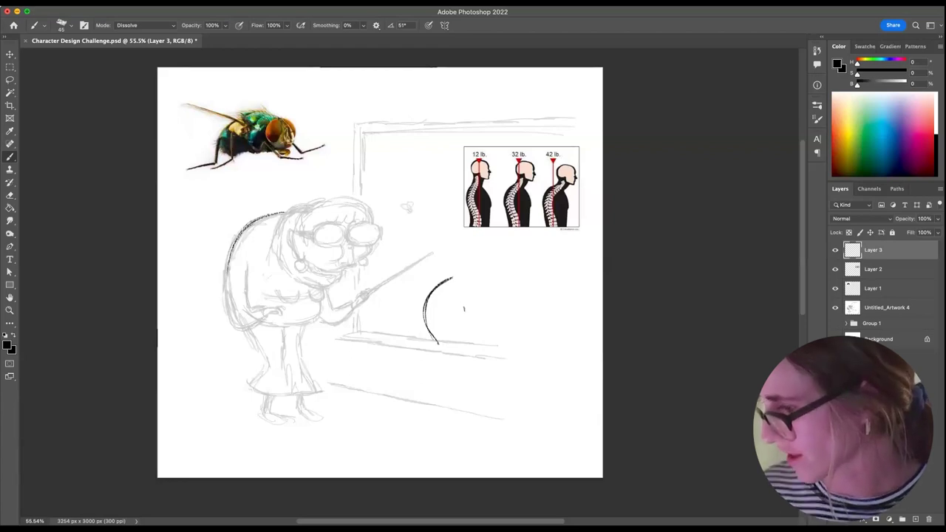
{"action": "mouse_move", "coordinate": [464, 304]}
{"action": "left_mouse_down"}
{"action": "mouse_move", "coordinate": [459, 329]}
{"action": "mouse_move", "coordinate": [468, 317]}
{"action": "left_mouse_up"}
{"action": "left_click_drag", "start_coordinate": [477, 309], "coordinate": [477, 325]}
{"action": "key", "text": "super+z"}
{"action": "key", "text": "l"}
{"action": "mouse_move", "coordinate": [404, 371]}
{"action": "left_mouse_down"}
{"action": "mouse_move", "coordinate": [482, 263]}
{"action": "mouse_move", "coordinate": [397, 365]}
{"action": "left_mouse_up"}
{"action": "key", "text": "Delete"}
{"action": "key", "text": "super+d"}
{"action": "key", "text": "b"}
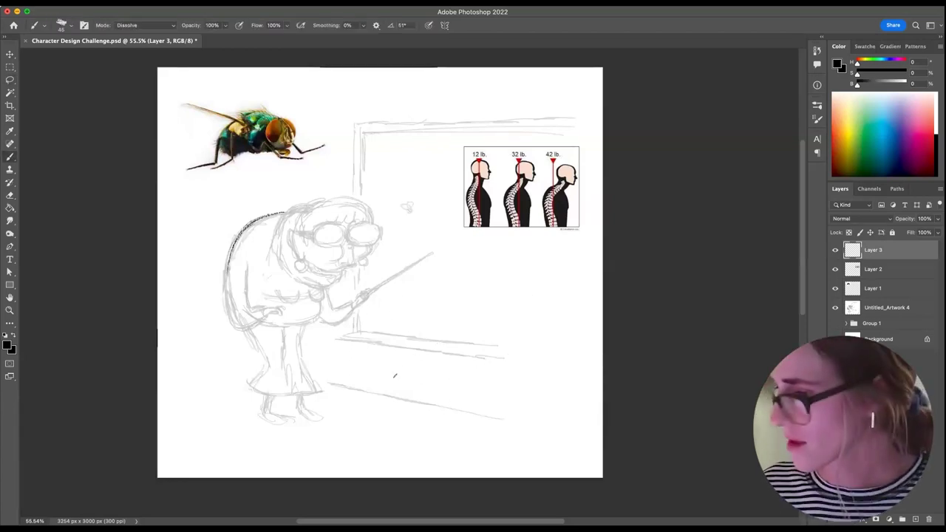
Extend the dark back line down to the teacher's elbow.
{"action": "left_click_drag", "start_coordinate": [230, 254], "coordinate": [228, 297]}
{"action": "key", "text": "super+z"}
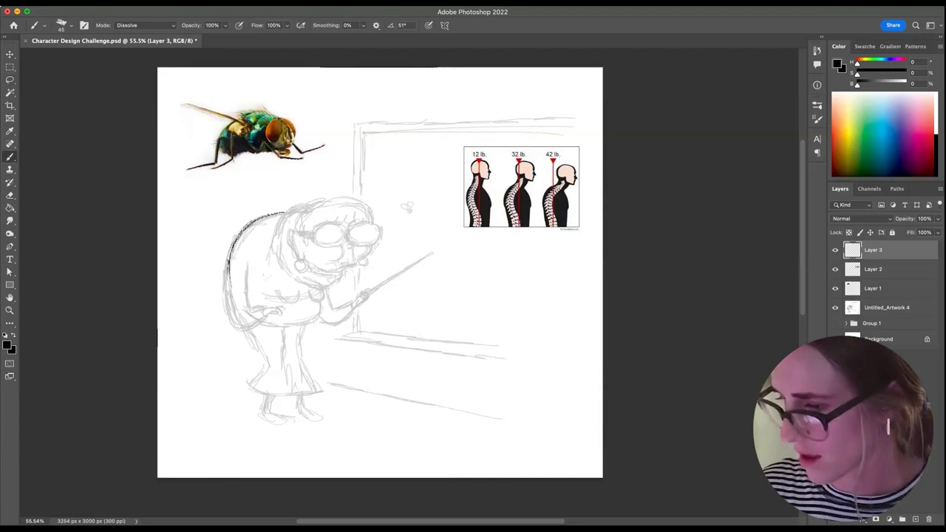
{"action": "left_click_drag", "start_coordinate": [229, 264], "coordinate": [235, 325]}
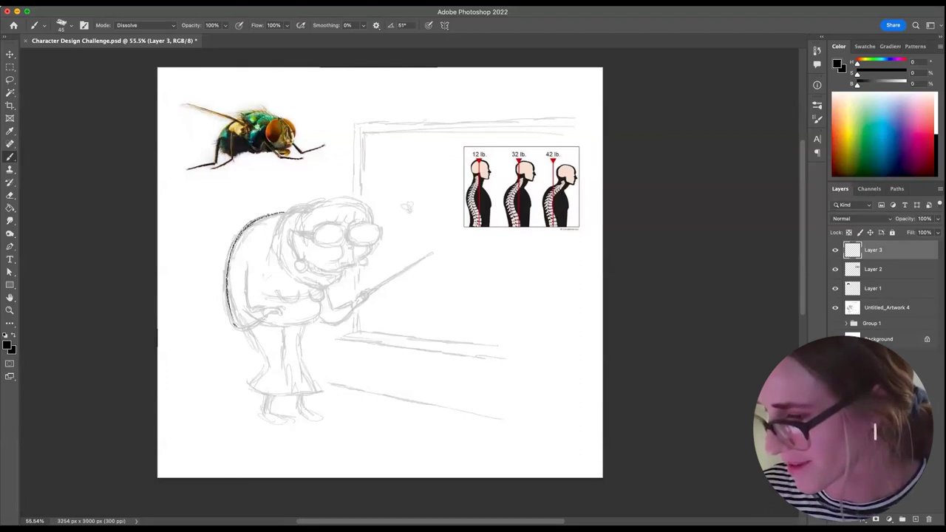
Choose the brush preset "Boog likes this brush REVISED" at 45 px, and undo a trial stroke on the body.
{"action": "left_click", "coordinate": [70, 29]}
{"action": "double_click", "coordinate": [211, 254]}
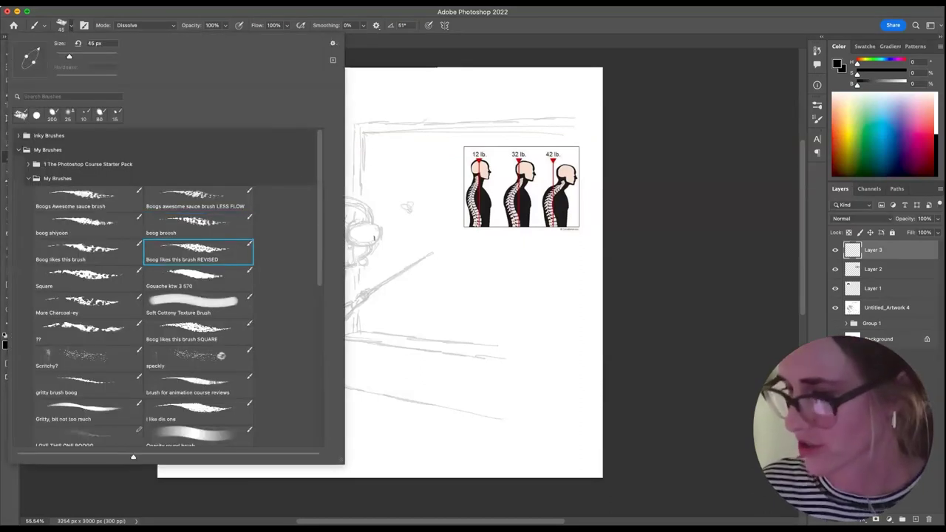
{"action": "mouse_move", "coordinate": [258, 239]}
{"action": "left_mouse_down"}
{"action": "mouse_move", "coordinate": [247, 294]}
{"action": "mouse_move", "coordinate": [273, 301]}
{"action": "left_mouse_up"}
{"action": "key", "text": "super+z"}
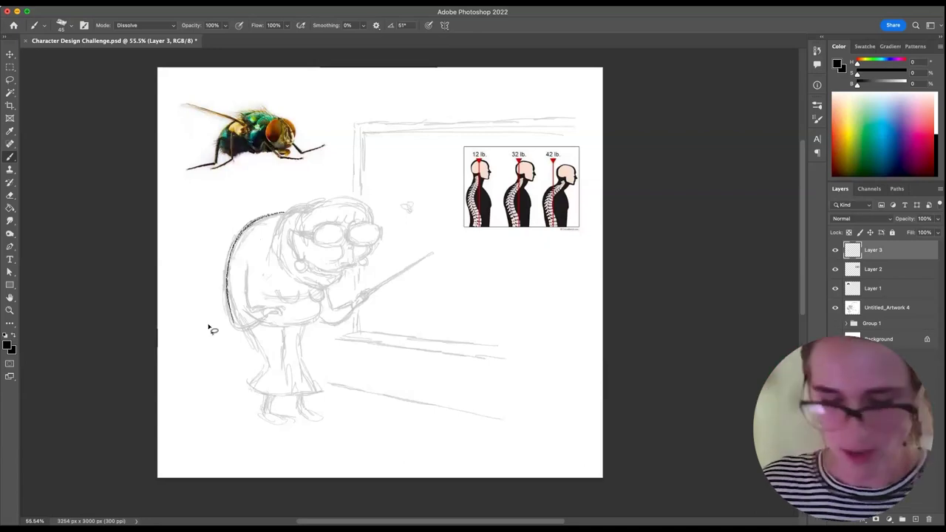
Lasso the dark line along the teacher's back, delete it, and clear the selection.
{"action": "key", "text": "l"}
{"action": "left_click_drag", "start_coordinate": [208, 332], "coordinate": [190, 280]}
{"action": "key", "text": "Delete"}
{"action": "key", "text": "super+d"}
{"action": "key", "text": "b"}
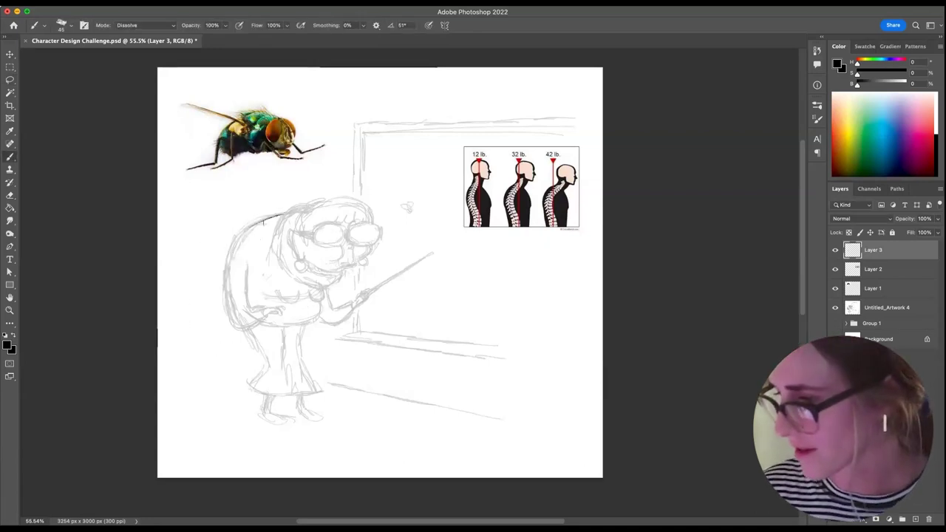
Brush a smooth dark outline along the hunched back to the elbow, plus a line for the inner upper arm.
{"action": "mouse_move", "coordinate": [271, 215]}
{"action": "left_mouse_down"}
{"action": "mouse_move", "coordinate": [240, 235]}
{"action": "mouse_move", "coordinate": [229, 267]}
{"action": "mouse_move", "coordinate": [228, 325]}
{"action": "mouse_move", "coordinate": [249, 326]}
{"action": "left_mouse_up"}
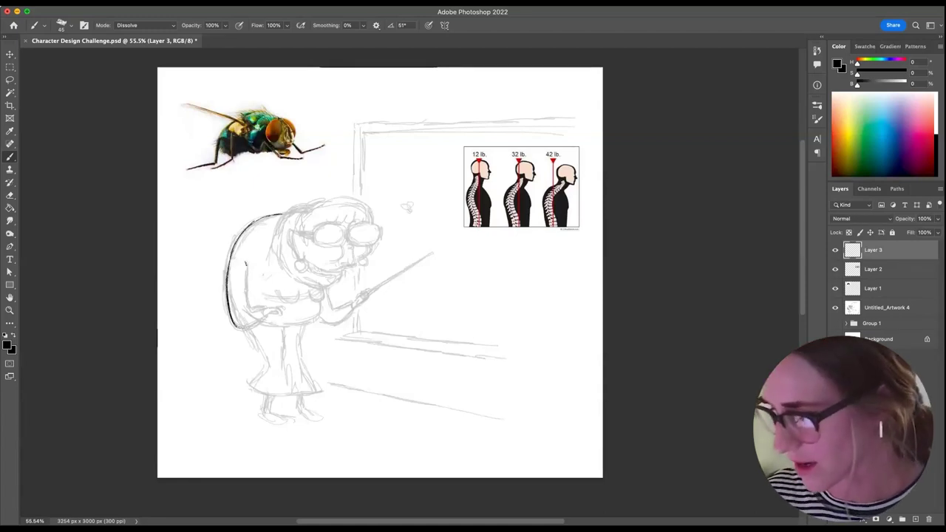
{"action": "left_click_drag", "start_coordinate": [246, 269], "coordinate": [248, 310]}
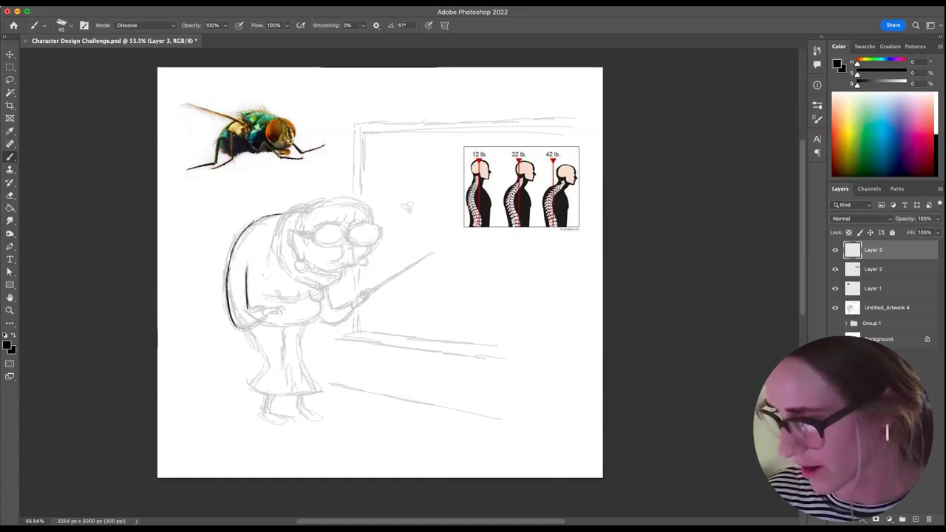
{"action": "mouse_move", "coordinate": [230, 275]}
{"action": "left_mouse_down"}
{"action": "mouse_move", "coordinate": [243, 276]}
{"action": "mouse_move", "coordinate": [232, 316]}
{"action": "left_mouse_up"}
{"action": "key", "text": "super+z"}
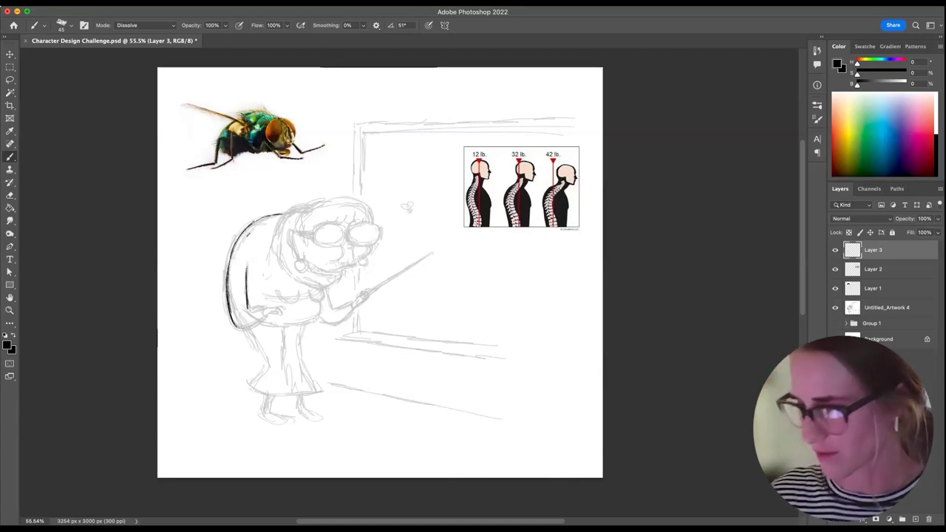
{"action": "left_click_drag", "start_coordinate": [230, 251], "coordinate": [228, 266]}
Erase the inner upper-arm line, redraw it more slanted, and brush the bent elbow and forearm lines.
{"action": "key", "text": "e"}
{"action": "mouse_move", "coordinate": [233, 315]}
{"action": "left_mouse_down"}
{"action": "mouse_move", "coordinate": [230, 274]}
{"action": "mouse_move", "coordinate": [248, 311]}
{"action": "left_mouse_up"}
{"action": "key", "text": "b"}
{"action": "key", "text": "e"}
{"action": "key", "text": "b"}
{"action": "left_click_drag", "start_coordinate": [252, 277], "coordinate": [249, 306]}
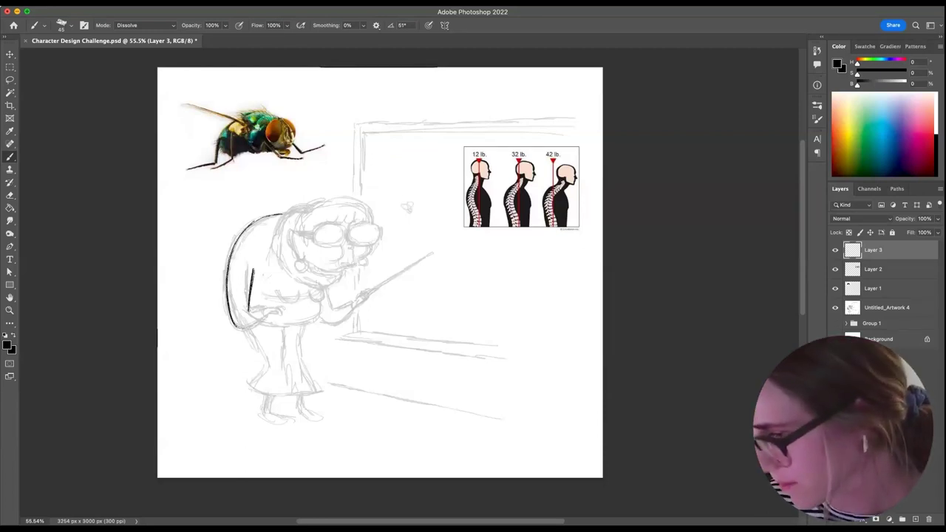
{"action": "mouse_move", "coordinate": [250, 310]}
{"action": "left_mouse_down"}
{"action": "mouse_move", "coordinate": [264, 306]}
{"action": "mouse_move", "coordinate": [238, 327]}
{"action": "left_mouse_up"}
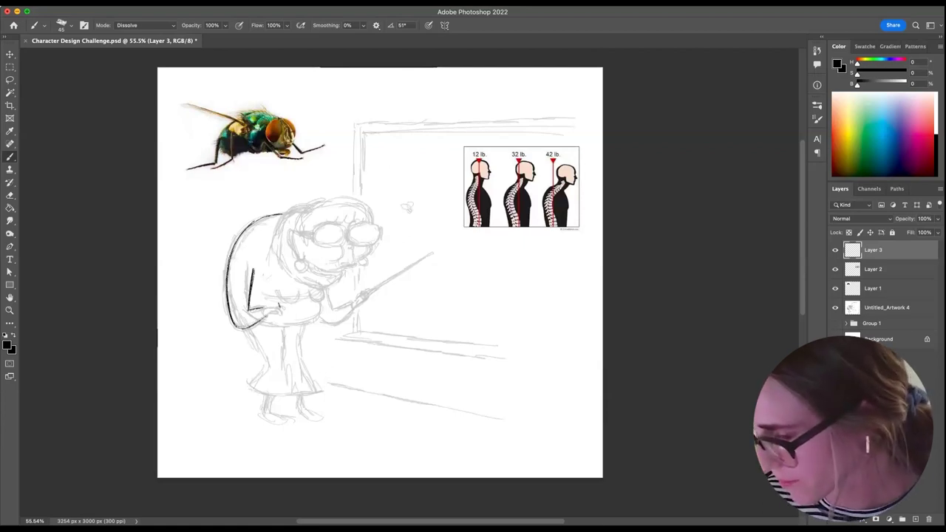
Clean up the end of the forearm on the teacher's back arm and brush the sleeve cuff at the wrist.
{"action": "scroll", "coordinate": [249, 319], "scroll_direction": "up", "scroll_amount": 2}
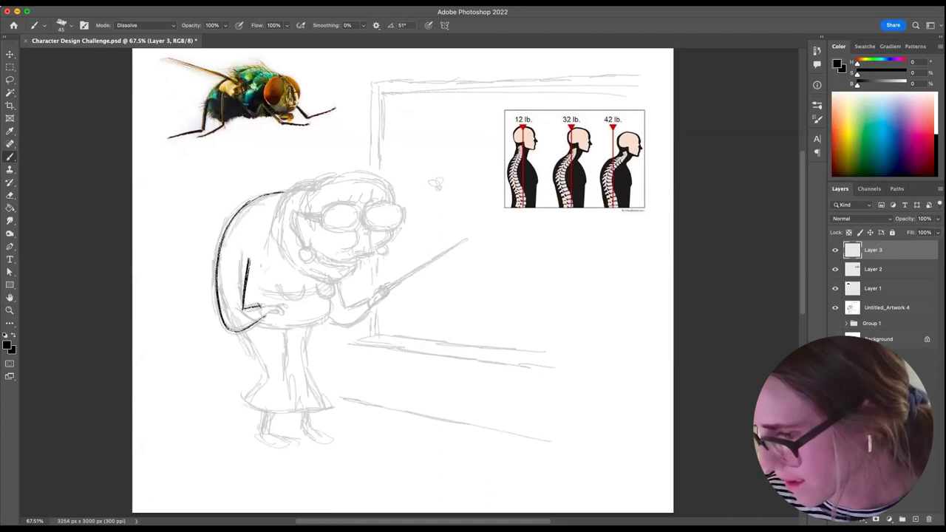
{"action": "key", "text": "e"}
{"action": "key", "text": "b"}
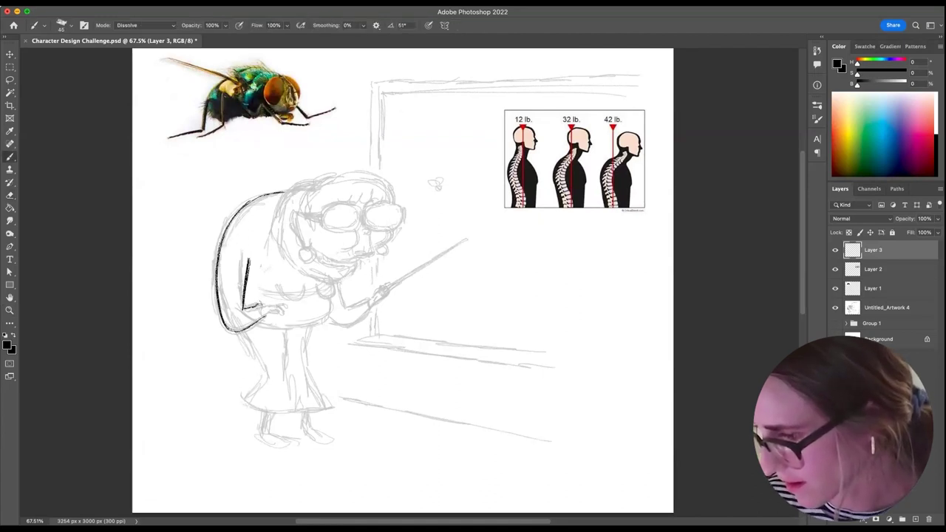
{"action": "key", "text": "e"}
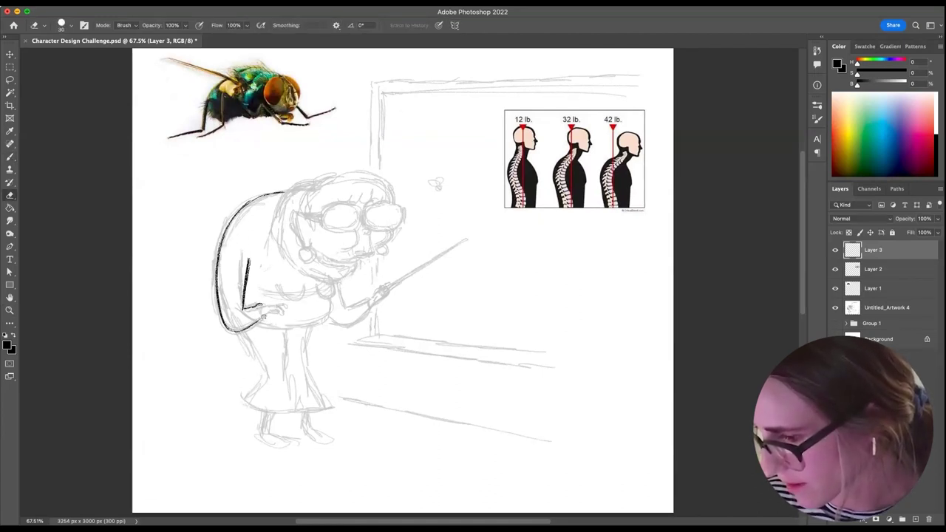
{"action": "key", "text": "b"}
{"action": "left_click_drag", "start_coordinate": [265, 316], "coordinate": [264, 319]}
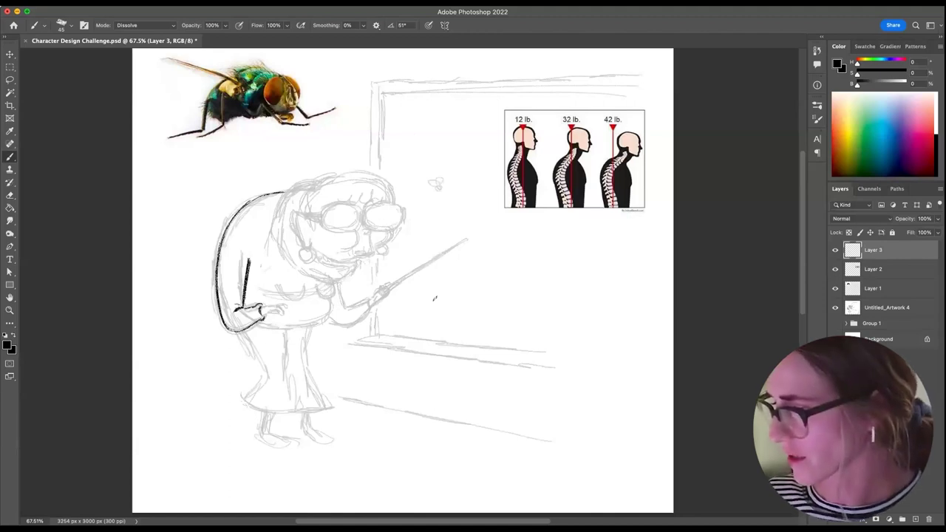
Brush the bent sleeve of the arm holding the pointer, and undo the extra strokes.
{"action": "mouse_move", "coordinate": [328, 314]}
{"action": "left_mouse_down"}
{"action": "mouse_move", "coordinate": [347, 325]}
{"action": "mouse_move", "coordinate": [370, 309]}
{"action": "mouse_move", "coordinate": [343, 308]}
{"action": "mouse_move", "coordinate": [367, 299]}
{"action": "mouse_move", "coordinate": [342, 298]}
{"action": "left_mouse_up"}
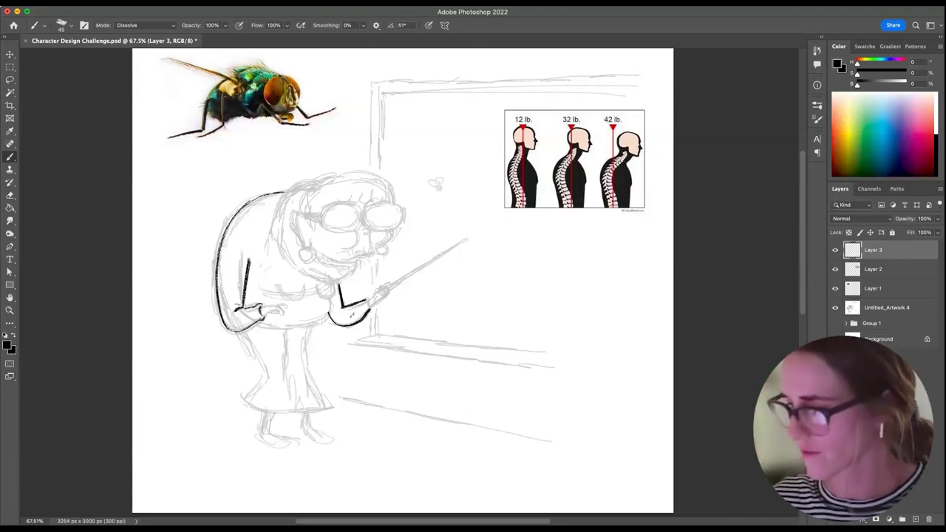
{"action": "mouse_move", "coordinate": [344, 282]}
{"action": "left_mouse_down"}
{"action": "mouse_move", "coordinate": [346, 300]}
{"action": "mouse_move", "coordinate": [367, 300]}
{"action": "left_mouse_up"}
{"action": "left_click_drag", "start_coordinate": [325, 322], "coordinate": [371, 325]}
{"action": "key", "text": "super+z"}
{"action": "key", "text": "super+z"}
{"action": "key", "text": "super+z"}
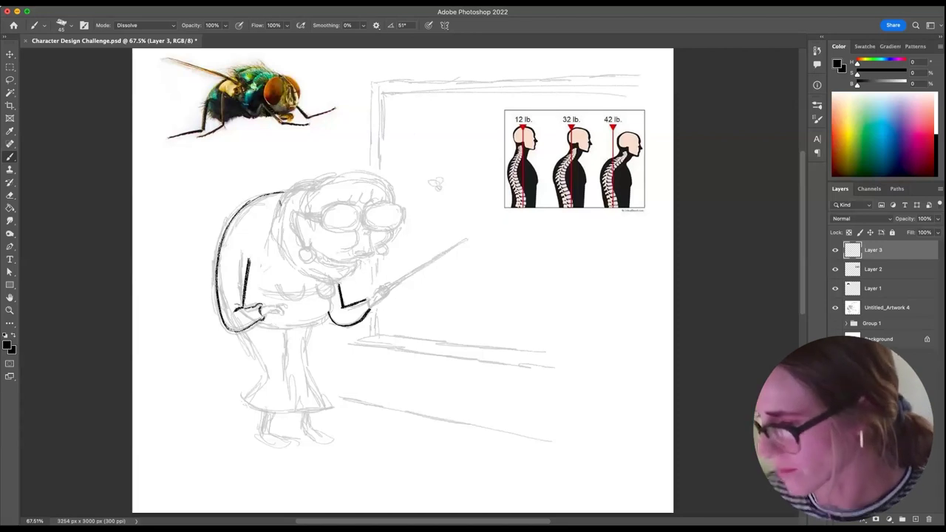
Try a curved back-and-waist line on the empty chalkboard and undo it.
{"action": "mouse_move", "coordinate": [499, 253]}
{"action": "left_mouse_down"}
{"action": "mouse_move", "coordinate": [471, 278]}
{"action": "mouse_move", "coordinate": [493, 329]}
{"action": "left_mouse_up"}
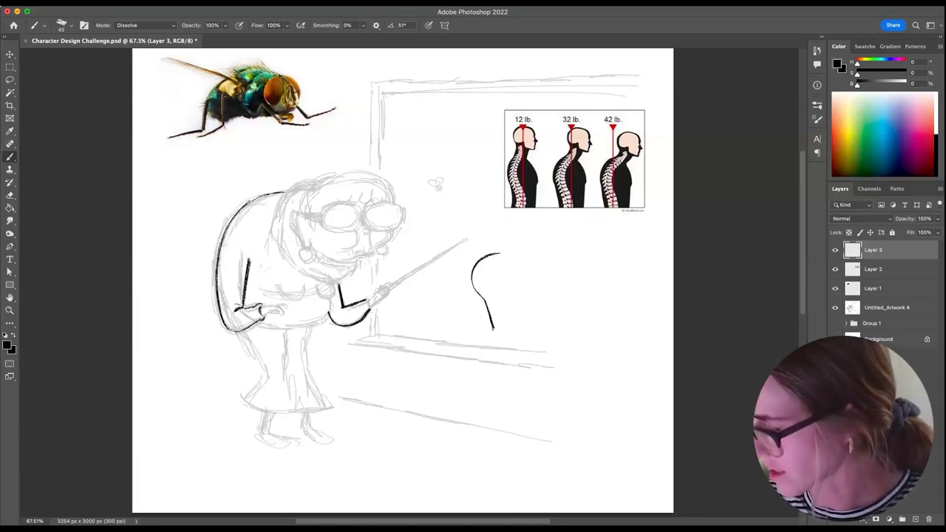
{"action": "key", "text": "ctrl+z"}
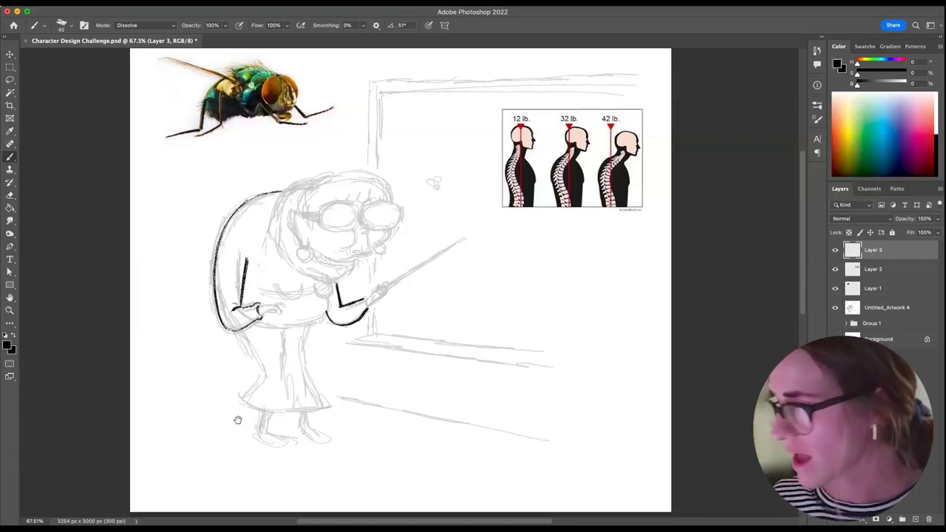
{"action": "scroll", "coordinate": [239, 419], "scroll_direction": "right", "scroll_amount": 2}
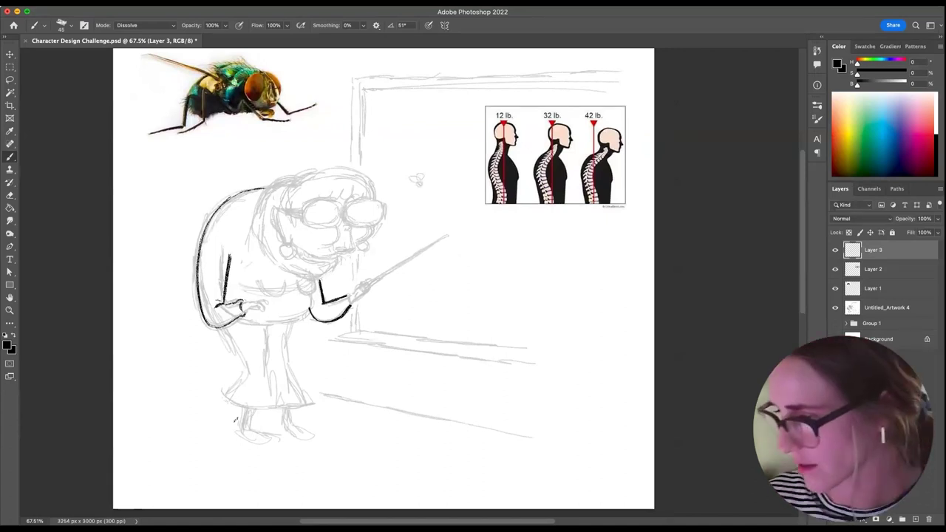
Erase the inner upper-arm line of the arm holding the pointer, and redraw it down to the elbow.
{"action": "key", "text": "e"}
{"action": "left_click_drag", "start_coordinate": [320, 279], "coordinate": [322, 303]}
{"action": "key", "text": "b"}
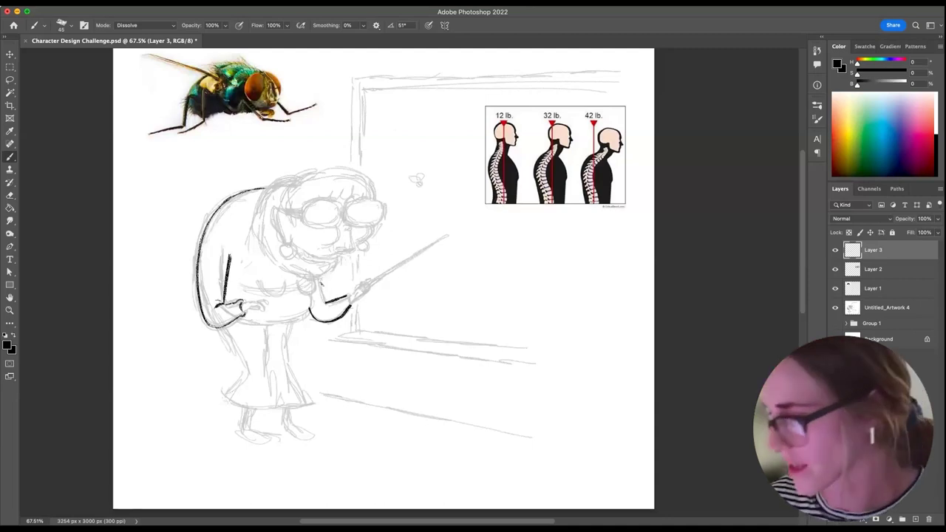
{"action": "left_click_drag", "start_coordinate": [320, 278], "coordinate": [325, 302]}
{"action": "key", "text": "super+z"}
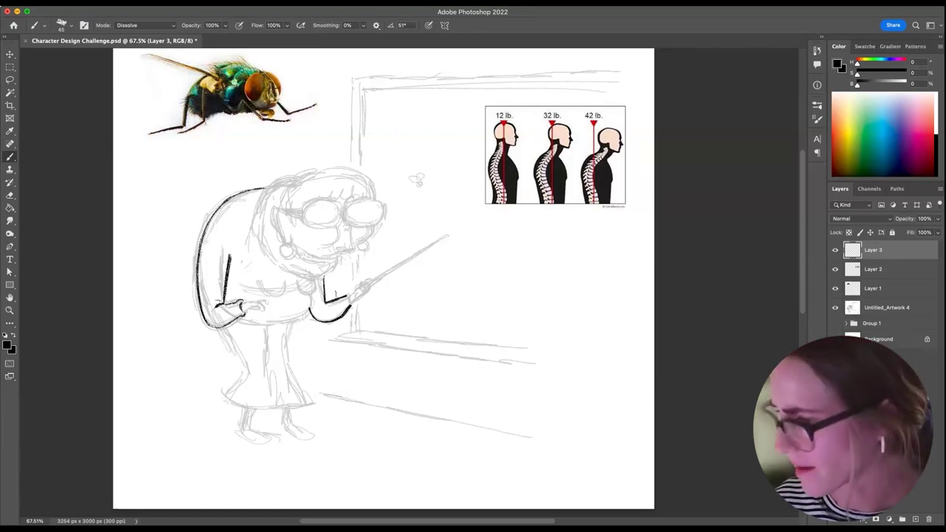
Sketch angular bent-elbow test lines on the empty chalkboard, and delete them.
{"action": "scroll", "coordinate": [258, 381], "scroll_direction": "down", "scroll_amount": 2}
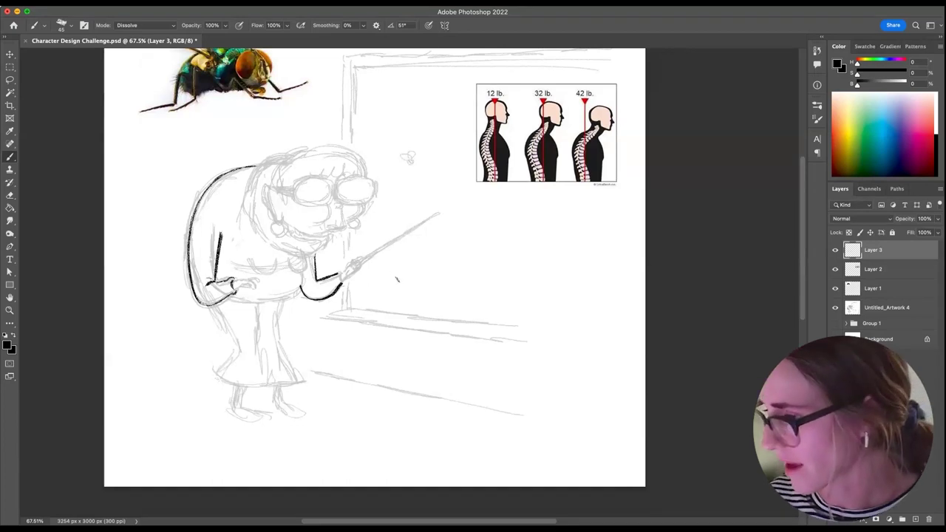
{"action": "left_click_drag", "start_coordinate": [400, 261], "coordinate": [403, 289]}
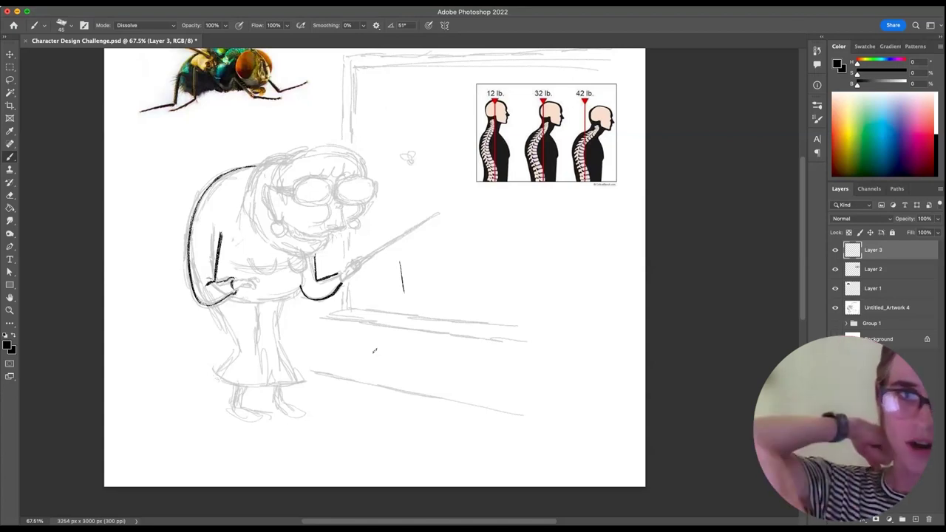
{"action": "mouse_move", "coordinate": [400, 262]}
{"action": "left_mouse_down"}
{"action": "mouse_move", "coordinate": [404, 297]}
{"action": "mouse_move", "coordinate": [442, 283]}
{"action": "mouse_move", "coordinate": [410, 268]}
{"action": "mouse_move", "coordinate": [415, 281]}
{"action": "mouse_move", "coordinate": [430, 270]}
{"action": "left_mouse_up"}
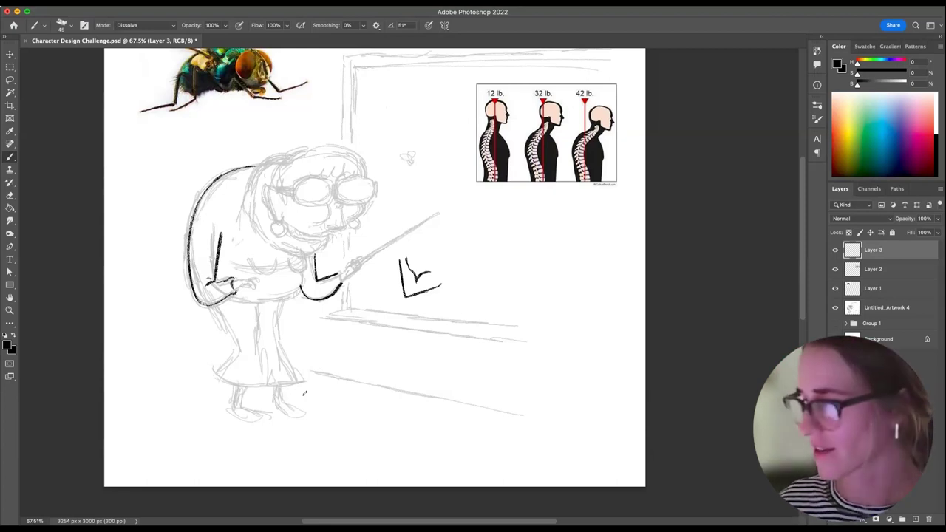
{"action": "mouse_move", "coordinate": [421, 246]}
{"action": "left_mouse_down"}
{"action": "mouse_move", "coordinate": [380, 278]}
{"action": "mouse_move", "coordinate": [424, 253]}
{"action": "left_mouse_up"}
{"action": "key", "text": "super+z"}
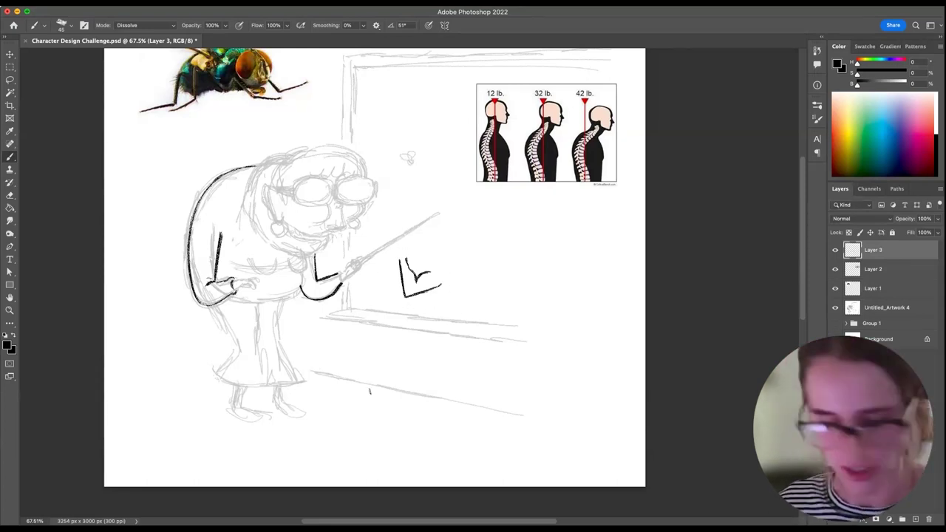
{"action": "key", "text": "l"}
{"action": "left_click_drag", "start_coordinate": [379, 314], "coordinate": [375, 307]}
{"action": "key", "text": "BackSpace"}
{"action": "key", "text": "super+d"}
{"action": "key", "text": "b"}
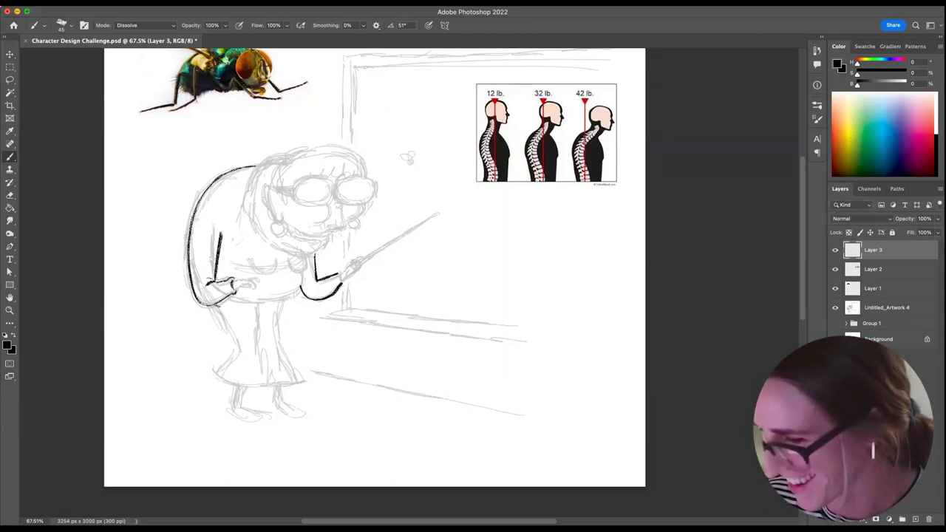
Brush the skirt's back contour from the waist in to the knee and out to the flare, and its curved hem.
{"action": "left_click_drag", "start_coordinate": [217, 305], "coordinate": [238, 348]}
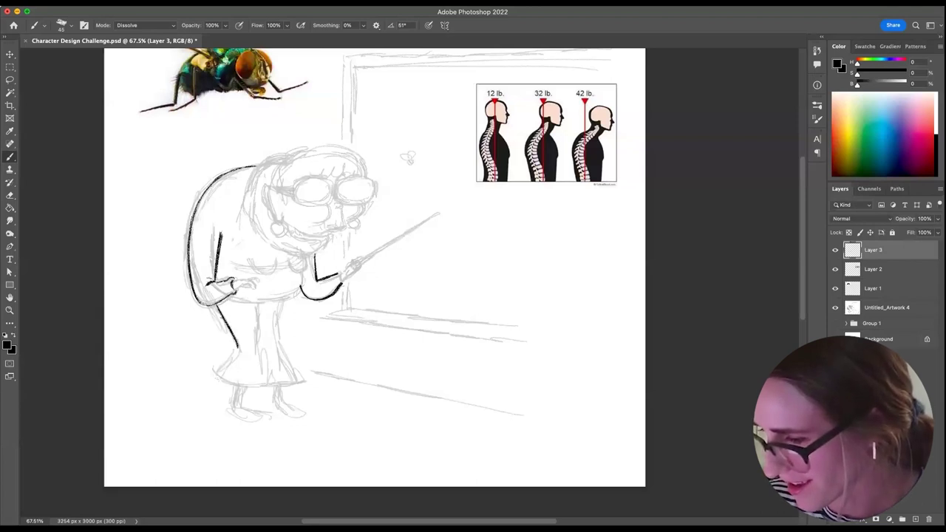
{"action": "left_click_drag", "start_coordinate": [236, 348], "coordinate": [215, 373]}
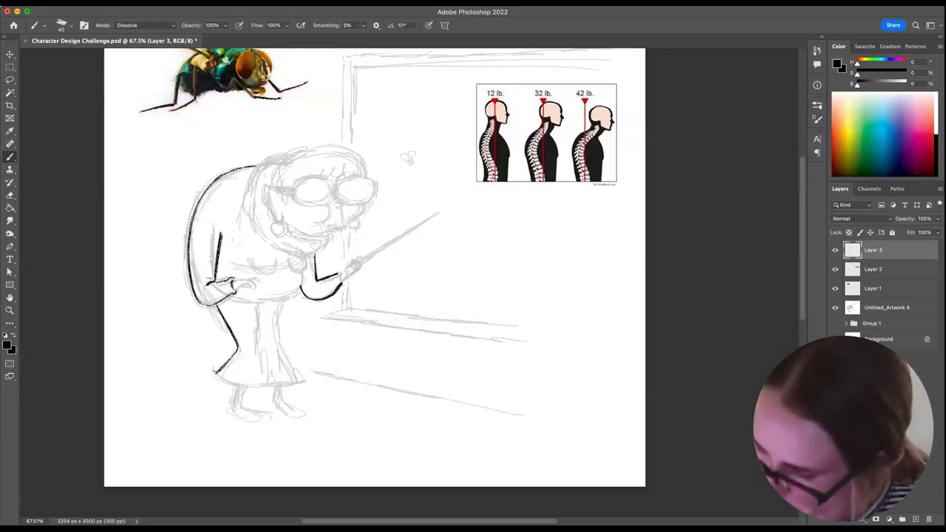
{"action": "left_click_drag", "start_coordinate": [215, 373], "coordinate": [268, 385]}
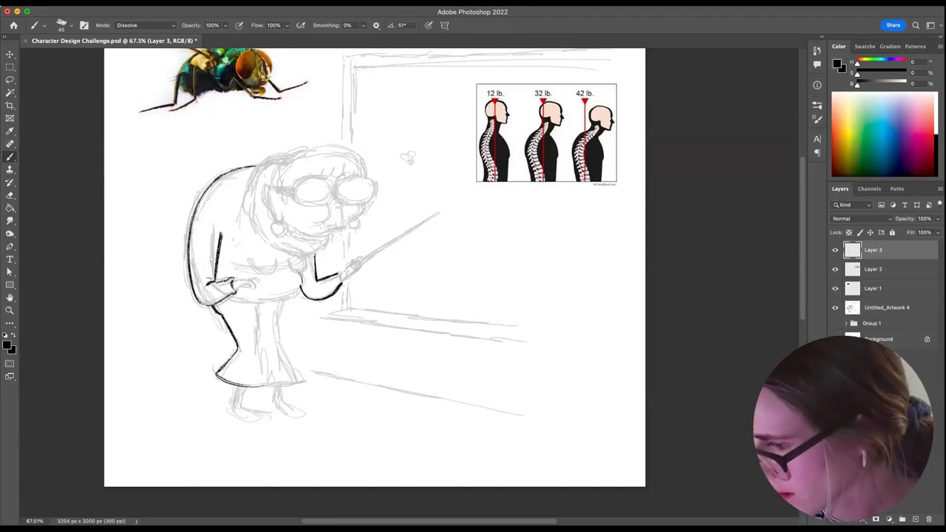
Brush the rounded belly edge of the sweater beside the pointer arm's elbow, and clean it up with the Eraser.
{"action": "left_click_drag", "start_coordinate": [300, 273], "coordinate": [297, 292]}
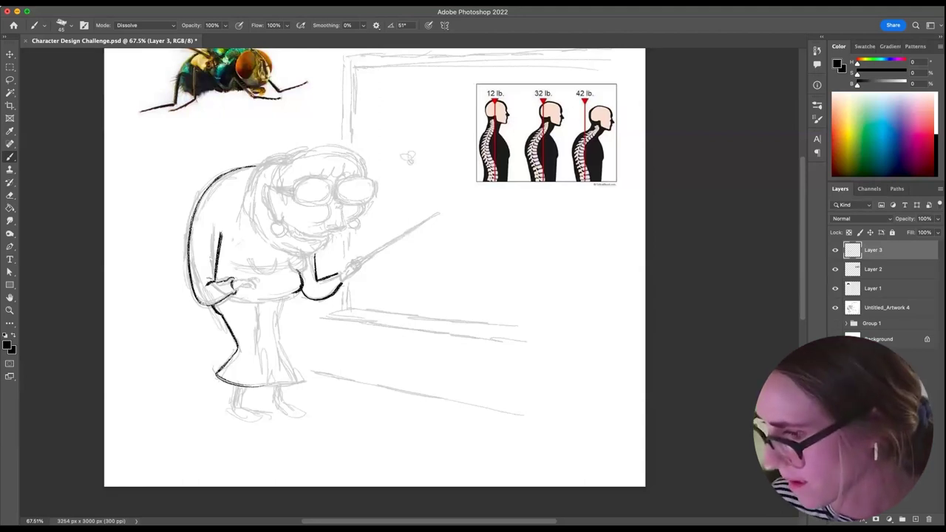
{"action": "key", "text": "e"}
{"action": "left_click_drag", "start_coordinate": [298, 281], "coordinate": [298, 286]}
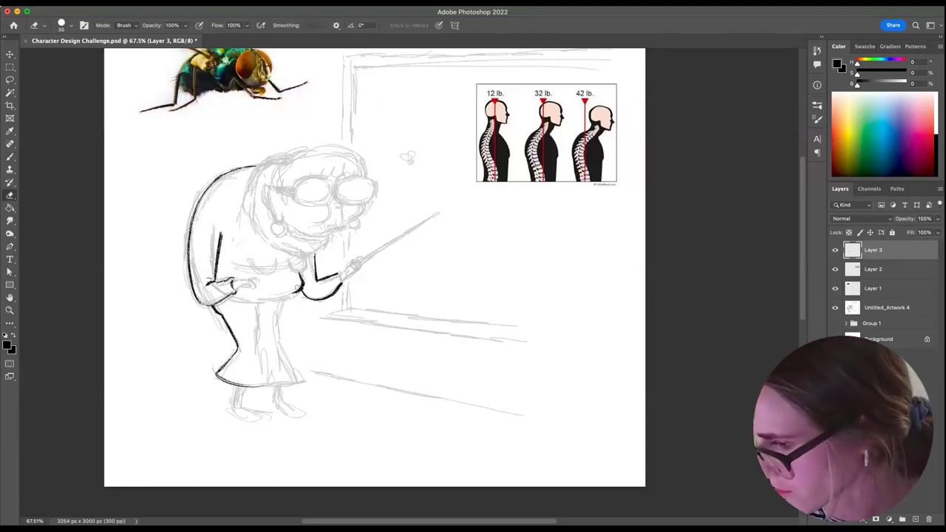
{"action": "key", "text": "b"}
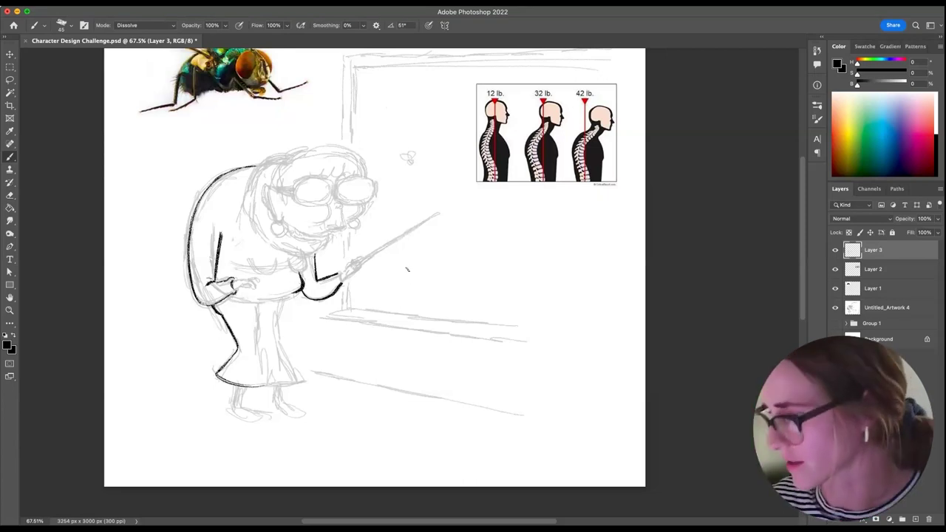
Brush two short curves side by side on the empty chalkboard, one thin and one with a heavier lower end.
{"action": "mouse_move", "coordinate": [413, 264]}
{"action": "left_mouse_down"}
{"action": "mouse_move", "coordinate": [415, 287]}
{"action": "mouse_move", "coordinate": [411, 266]}
{"action": "left_mouse_up"}
{"action": "key", "text": "e"}
{"action": "key", "text": "b"}
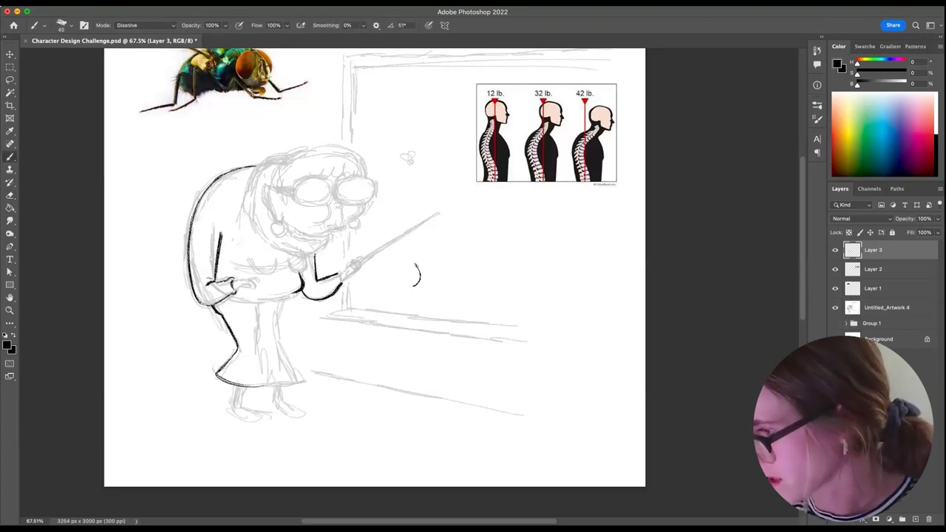
{"action": "mouse_move", "coordinate": [437, 264]}
{"action": "left_mouse_down"}
{"action": "mouse_move", "coordinate": [446, 282]}
{"action": "mouse_move", "coordinate": [448, 258]}
{"action": "mouse_move", "coordinate": [458, 267]}
{"action": "left_mouse_up"}
{"action": "key", "text": "super+z"}
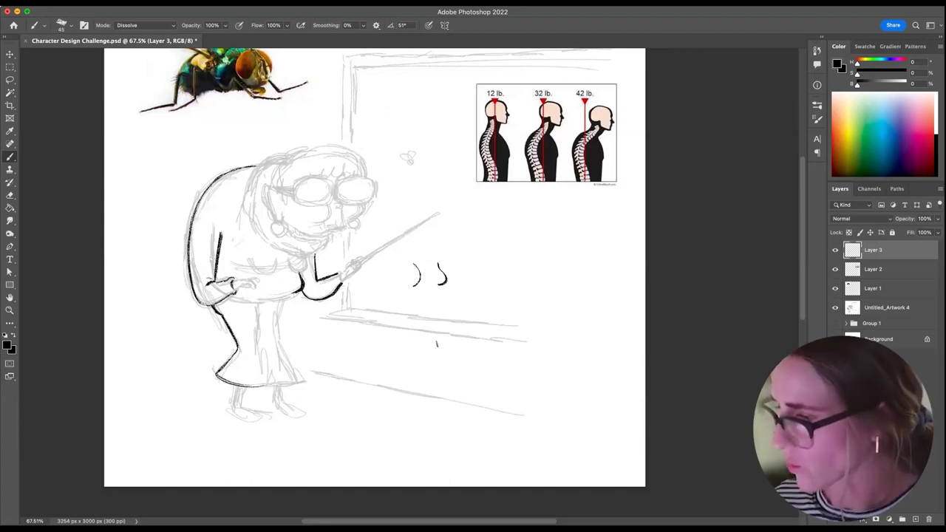
{"action": "left_click_drag", "start_coordinate": [426, 253], "coordinate": [421, 267]}
{"action": "key", "text": "super+z"}
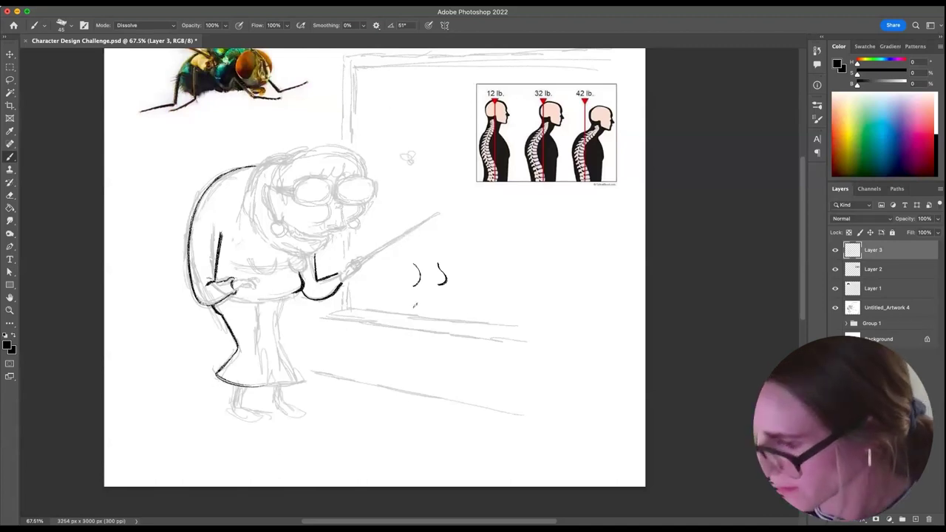
Brush the sweater's bottom hem, the upper front edge of the skirt and the long fold down its middle.
{"action": "mouse_move", "coordinate": [268, 298]}
{"action": "left_mouse_down"}
{"action": "mouse_move", "coordinate": [236, 297]}
{"action": "mouse_move", "coordinate": [294, 291]}
{"action": "mouse_move", "coordinate": [288, 297]}
{"action": "left_mouse_up"}
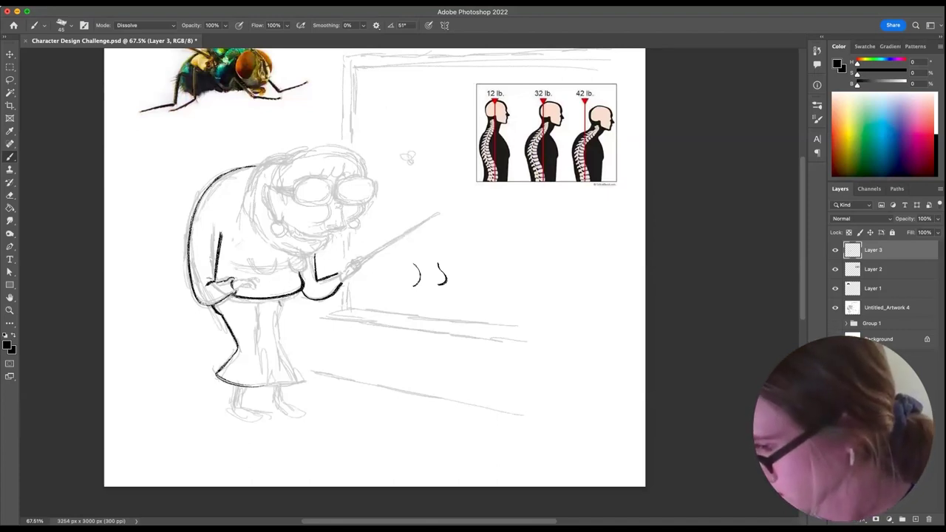
{"action": "left_click_drag", "start_coordinate": [279, 297], "coordinate": [278, 344]}
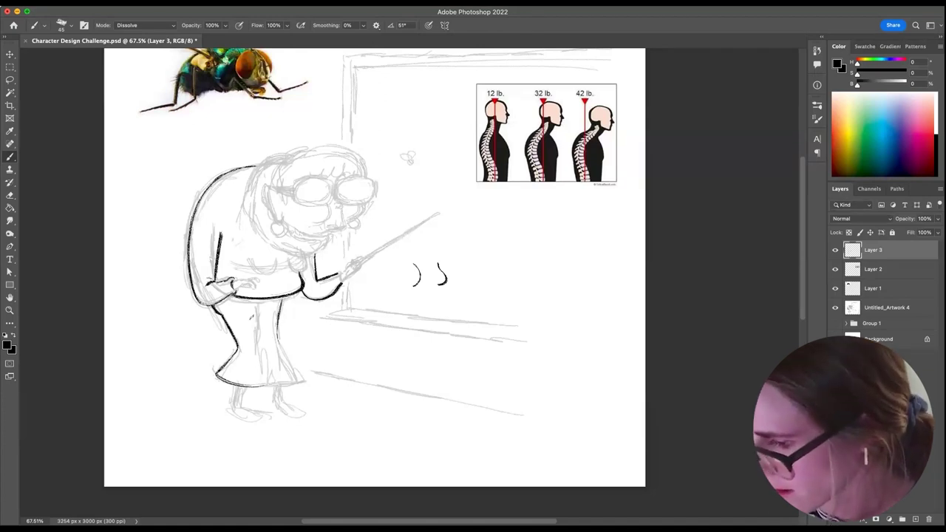
{"action": "left_click_drag", "start_coordinate": [257, 304], "coordinate": [264, 385]}
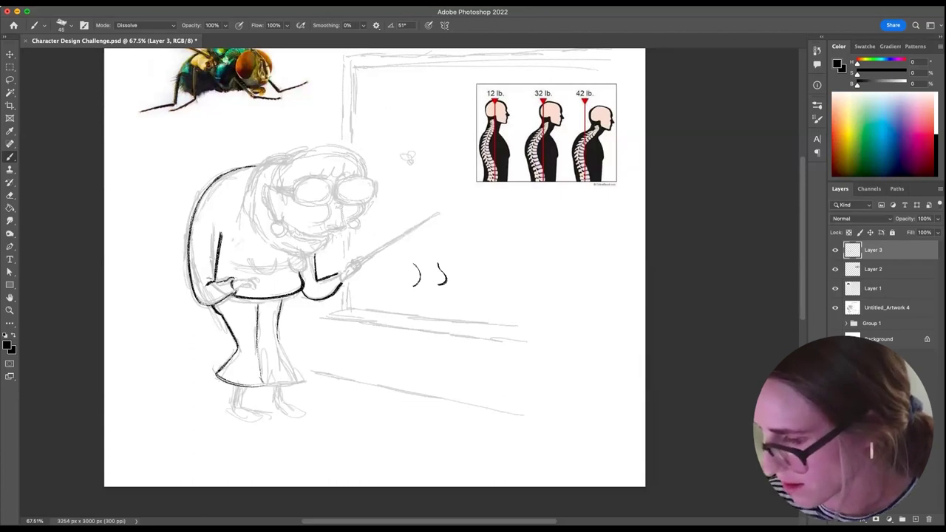
Brush the flared lower front edge of the skirt, and undo the extra strokes at the hem corner.
{"action": "mouse_move", "coordinate": [278, 341]}
{"action": "left_mouse_down"}
{"action": "mouse_move", "coordinate": [297, 383]}
{"action": "mouse_move", "coordinate": [282, 383]}
{"action": "mouse_move", "coordinate": [299, 380]}
{"action": "mouse_move", "coordinate": [264, 387]}
{"action": "mouse_move", "coordinate": [299, 380]}
{"action": "left_mouse_up"}
{"action": "key", "text": "super+z"}
{"action": "key", "text": "super+z"}
{"action": "key", "text": "e"}
{"action": "key", "text": "b"}
{"action": "key", "text": "super+z"}
{"action": "key", "text": "super+z"}
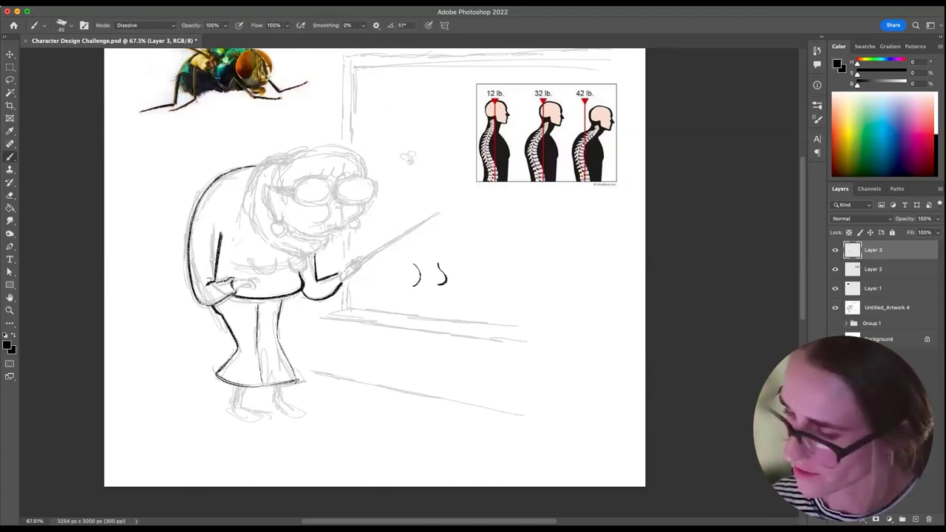
{"action": "key", "text": "super+z"}
{"action": "key", "text": "super+z"}
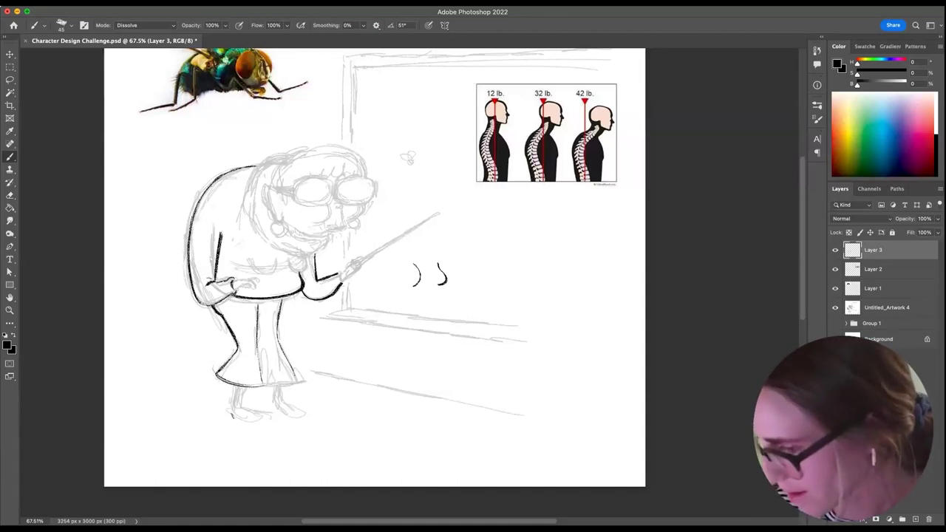
Brush the lines of the teacher's back leg below the skirt, and tidy the ankle with the Eraser.
{"action": "mouse_move", "coordinate": [234, 408]}
{"action": "left_mouse_down"}
{"action": "mouse_move", "coordinate": [233, 388]}
{"action": "mouse_move", "coordinate": [239, 407]}
{"action": "left_mouse_up"}
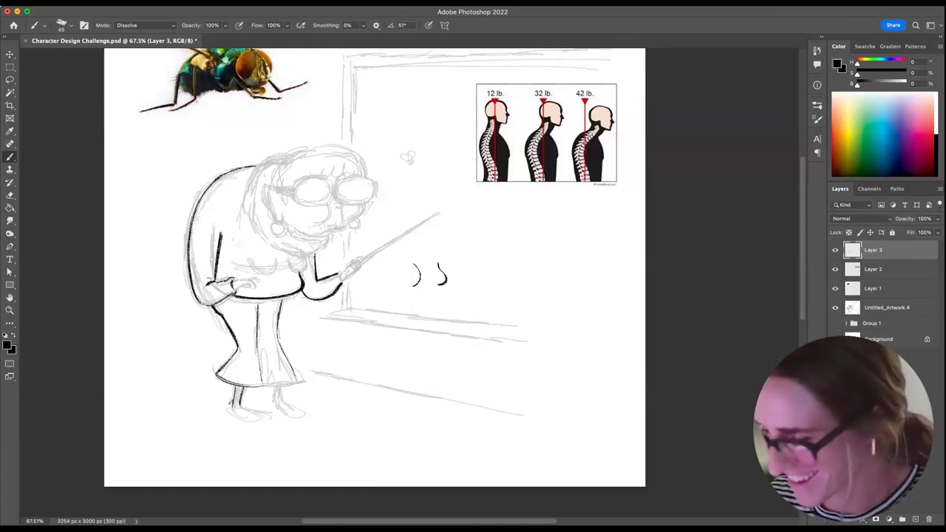
{"action": "key", "text": "e"}
{"action": "left_click_drag", "start_coordinate": [230, 404], "coordinate": [236, 408]}
{"action": "key", "text": "b"}
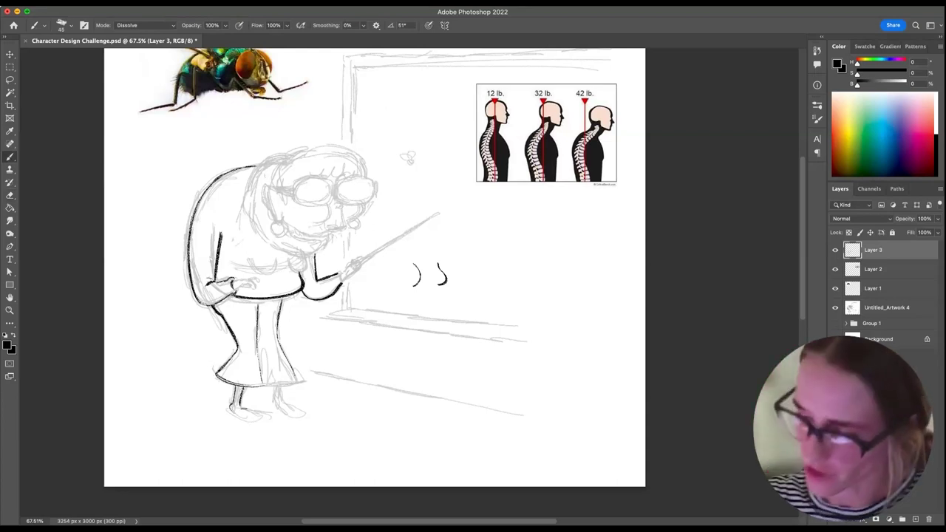
Try pointed shoe shapes on both of the teacher's feet, and undo them.
{"action": "mouse_move", "coordinate": [230, 405]}
{"action": "left_mouse_down"}
{"action": "mouse_move", "coordinate": [258, 419]}
{"action": "mouse_move", "coordinate": [252, 423]}
{"action": "left_mouse_up"}
{"action": "key", "text": "e"}
{"action": "key", "text": "b"}
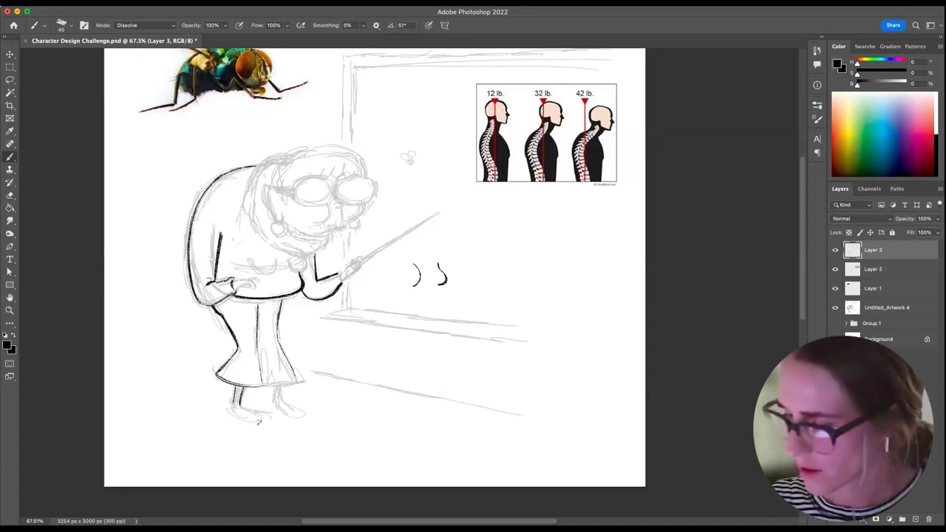
{"action": "mouse_move", "coordinate": [235, 408]}
{"action": "left_mouse_down"}
{"action": "mouse_move", "coordinate": [271, 418]}
{"action": "mouse_move", "coordinate": [262, 422]}
{"action": "mouse_move", "coordinate": [303, 423]}
{"action": "left_mouse_up"}
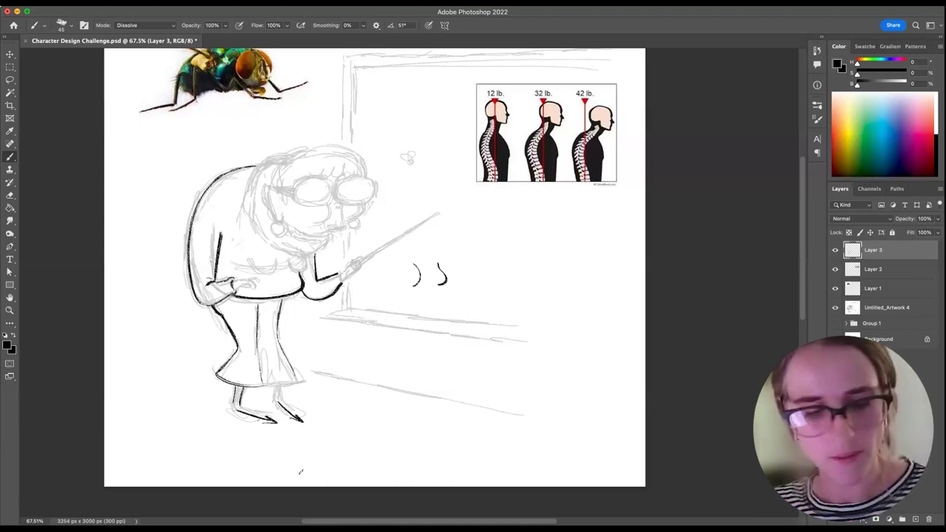
{"action": "key", "text": "super+z"}
{"action": "key", "text": "super+z"}
{"action": "key", "text": "super+z"}
{"action": "key", "text": "super+z"}
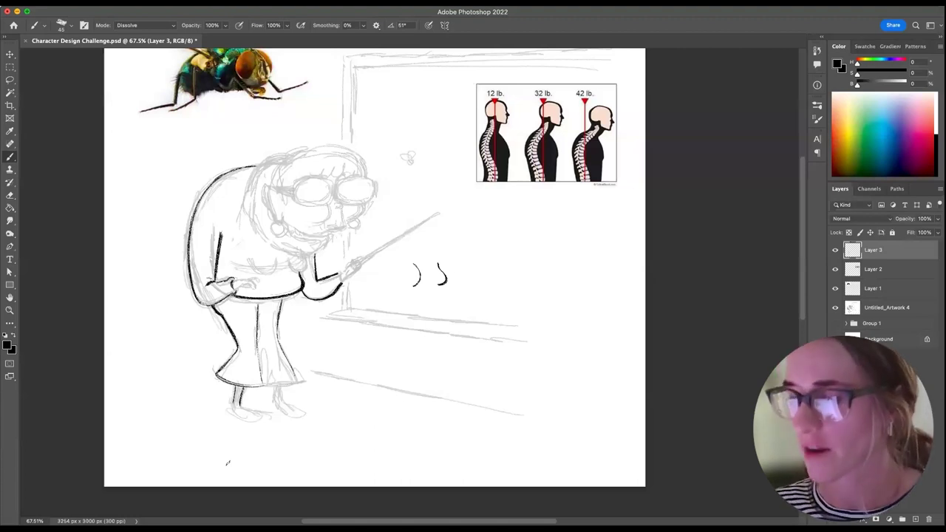
{"action": "key", "text": "e"}
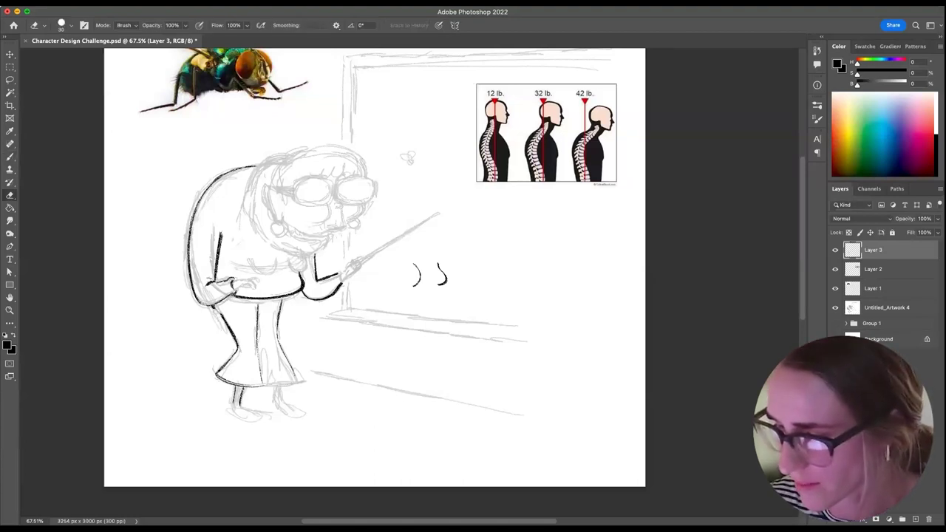
{"action": "key", "text": "b"}
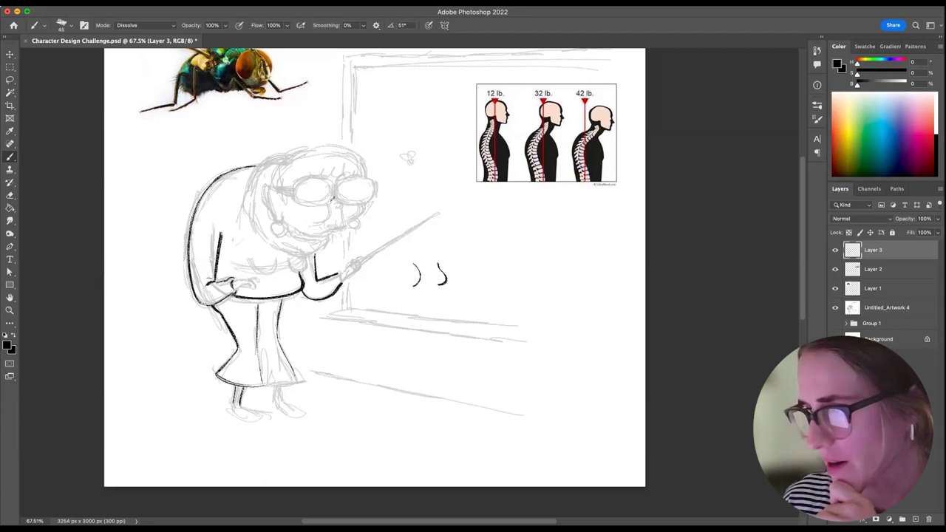
Thicken the curved outline of the teacher's hunched back with a heavier brush stroke.
{"action": "scroll", "coordinate": [264, 202], "scroll_direction": "up", "scroll_amount": 2}
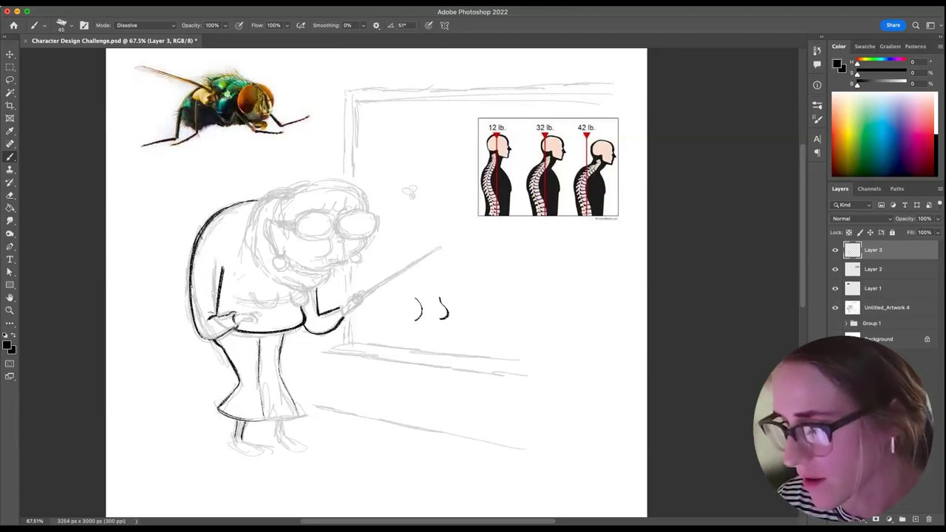
{"action": "left_click_drag", "start_coordinate": [203, 226], "coordinate": [192, 304]}
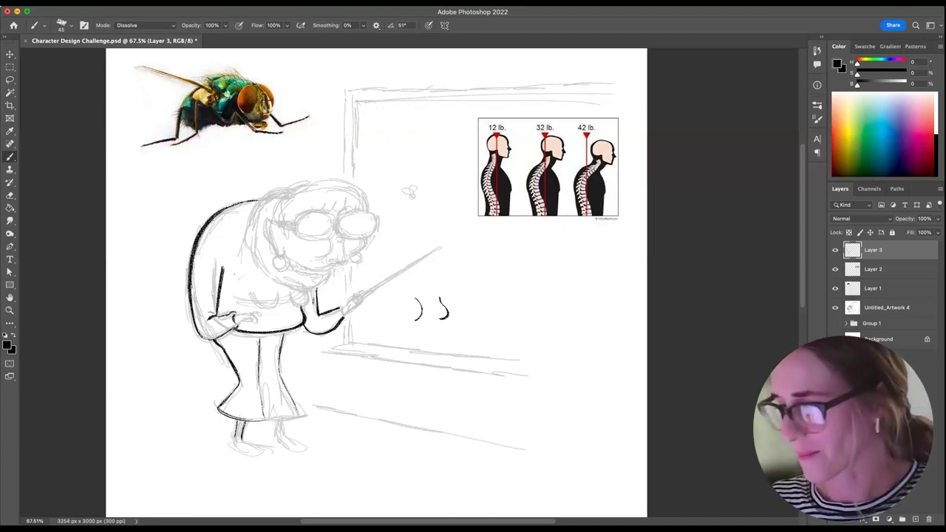
{"action": "left_click_drag", "start_coordinate": [298, 299], "coordinate": [311, 336]}
{"action": "left_click_drag", "start_coordinate": [295, 374], "coordinate": [288, 381]}
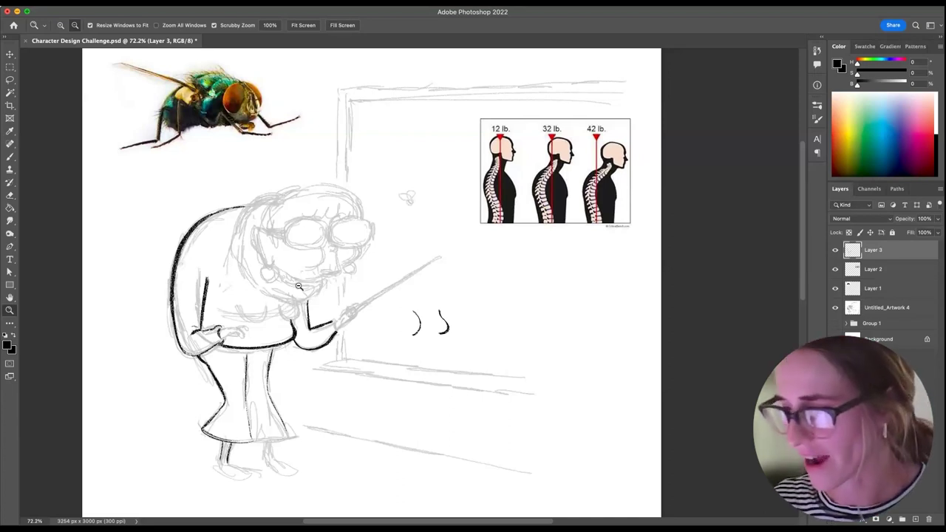
{"action": "key", "text": "b"}
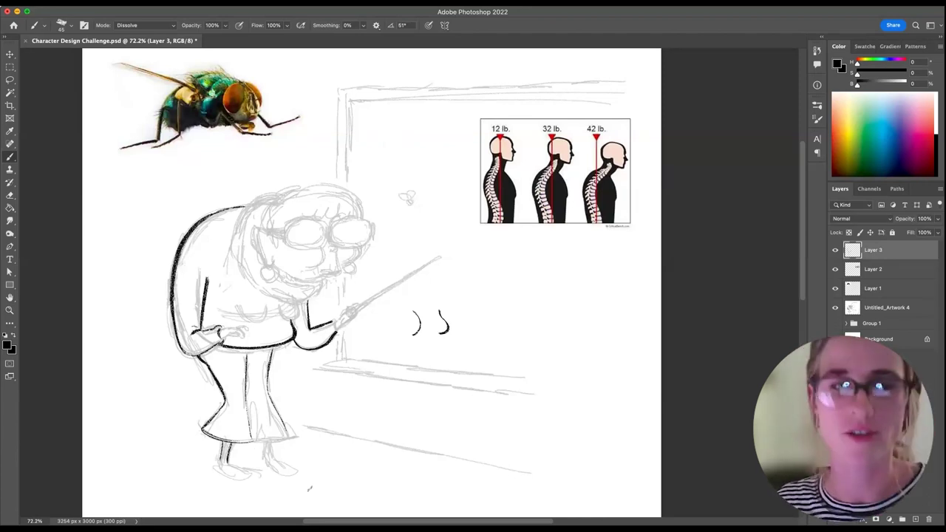
Brush the two rounded bust curves on the front of the sweater.
{"action": "key", "text": "z"}
{"action": "left_click_drag", "start_coordinate": [297, 313], "coordinate": [301, 347]}
{"action": "mouse_move", "coordinate": [307, 394]}
{"action": "left_mouse_down"}
{"action": "mouse_move", "coordinate": [316, 379]}
{"action": "mouse_move", "coordinate": [305, 390]}
{"action": "left_mouse_up"}
{"action": "key", "text": "b"}
{"action": "key", "text": "z"}
{"action": "key", "text": "b"}
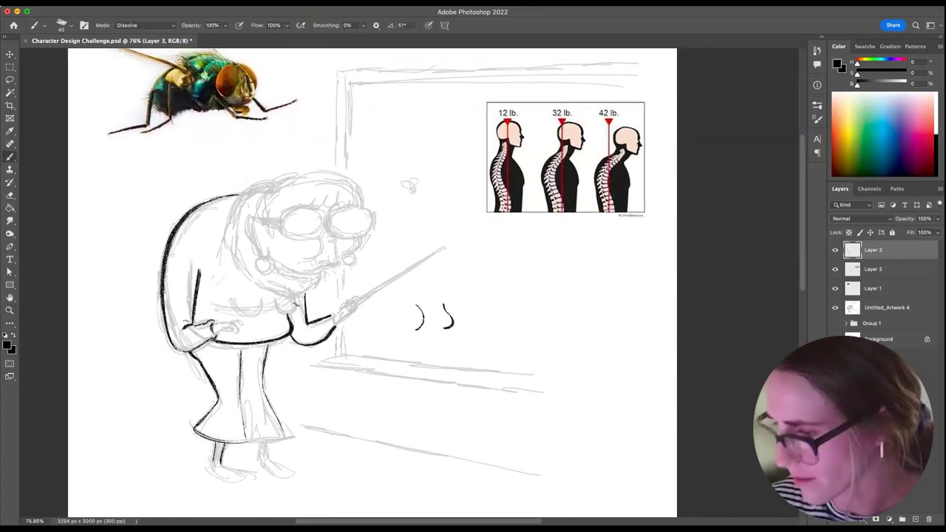
{"action": "mouse_move", "coordinate": [291, 295]}
{"action": "left_mouse_down"}
{"action": "mouse_move", "coordinate": [291, 313]}
{"action": "mouse_move", "coordinate": [257, 312]}
{"action": "mouse_move", "coordinate": [262, 299]}
{"action": "mouse_move", "coordinate": [249, 316]}
{"action": "left_mouse_up"}
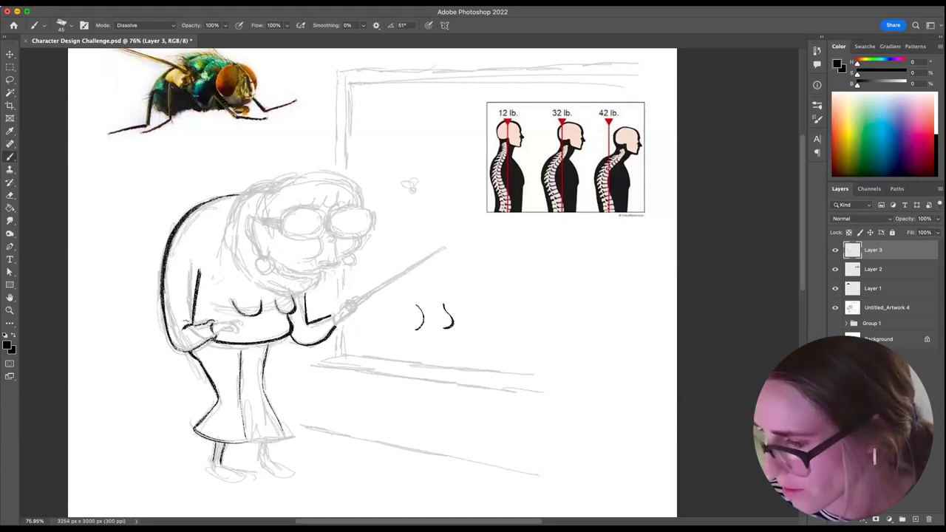
{"action": "scroll", "coordinate": [281, 405], "scroll_direction": "right", "scroll_amount": 2}
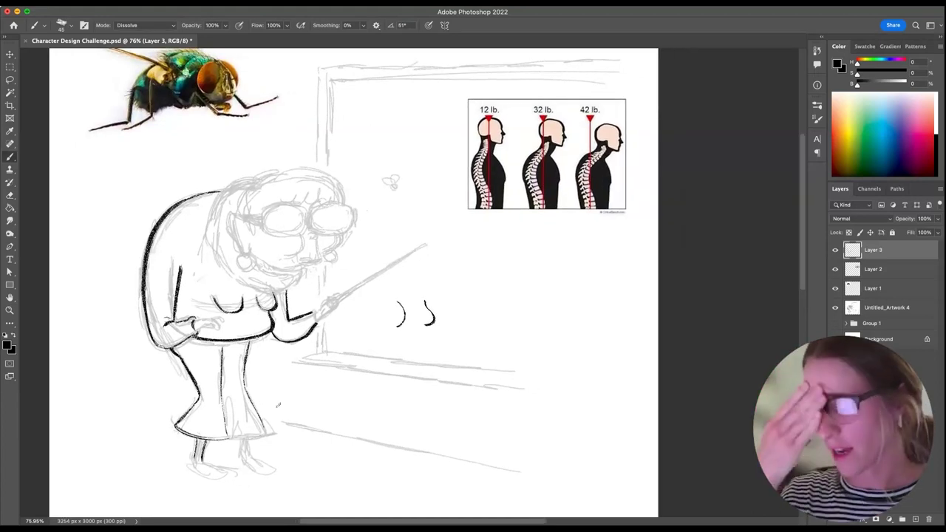
Undo the second sample curve beside the teacher and redraw it with a line thickened toward its lower end.
{"action": "key", "text": "ctrl+z"}
{"action": "left_click_drag", "start_coordinate": [425, 299], "coordinate": [436, 322]}
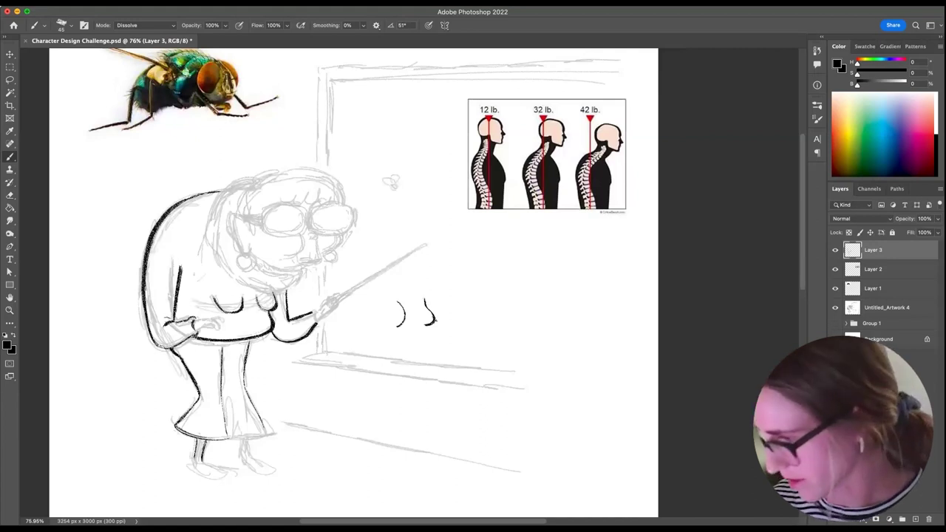
Trim the upper end of the hunched back outline with the Eraser and rebrush it tapering toward the neck.
{"action": "scroll", "coordinate": [310, 433], "scroll_direction": "right", "scroll_amount": 3}
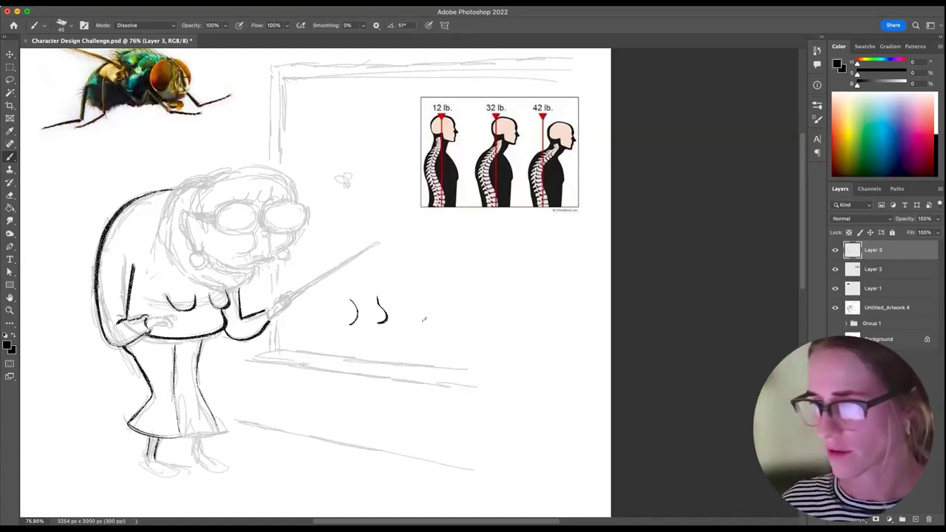
{"action": "key", "text": "e"}
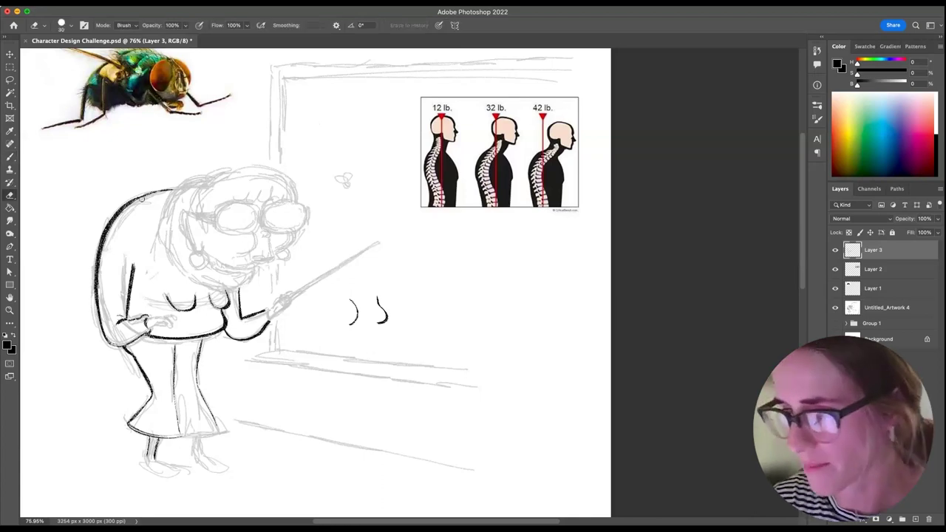
{"action": "mouse_move", "coordinate": [138, 198]}
{"action": "left_mouse_down"}
{"action": "mouse_move", "coordinate": [178, 189]}
{"action": "mouse_move", "coordinate": [168, 191]}
{"action": "left_mouse_up"}
{"action": "key", "text": "b"}
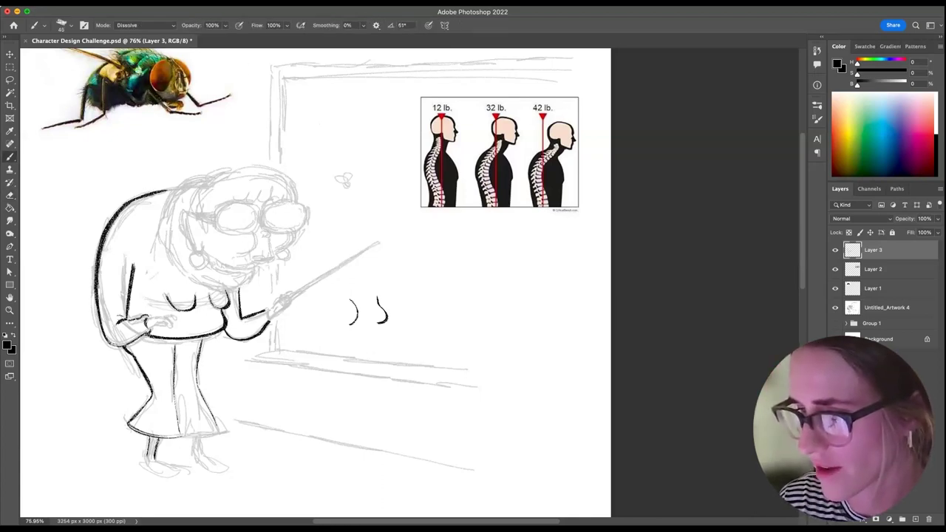
{"action": "left_click_drag", "start_coordinate": [120, 213], "coordinate": [167, 190]}
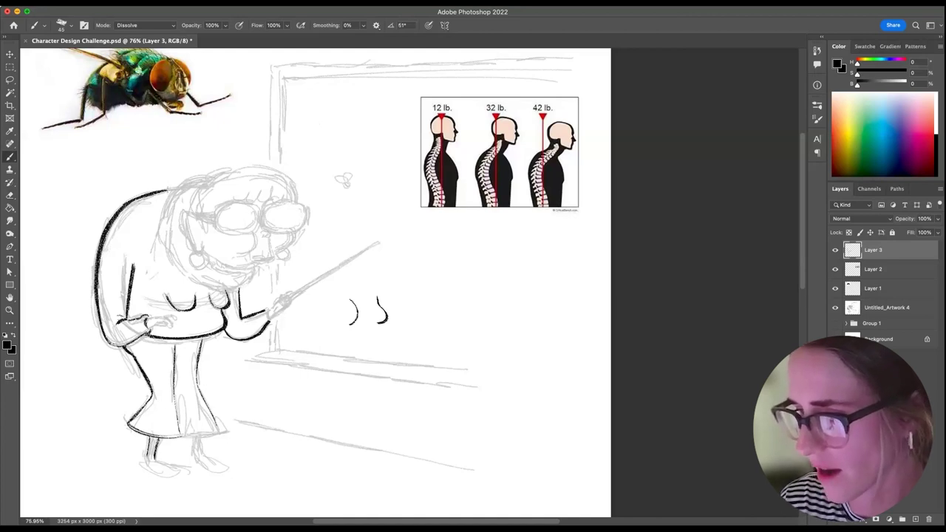
{"action": "left_click_drag", "start_coordinate": [134, 201], "coordinate": [171, 190]}
Try an arrow toward the upper back and two sample curves below the posture reference, and undo them.
{"action": "left_click_drag", "start_coordinate": [110, 175], "coordinate": [118, 194]}
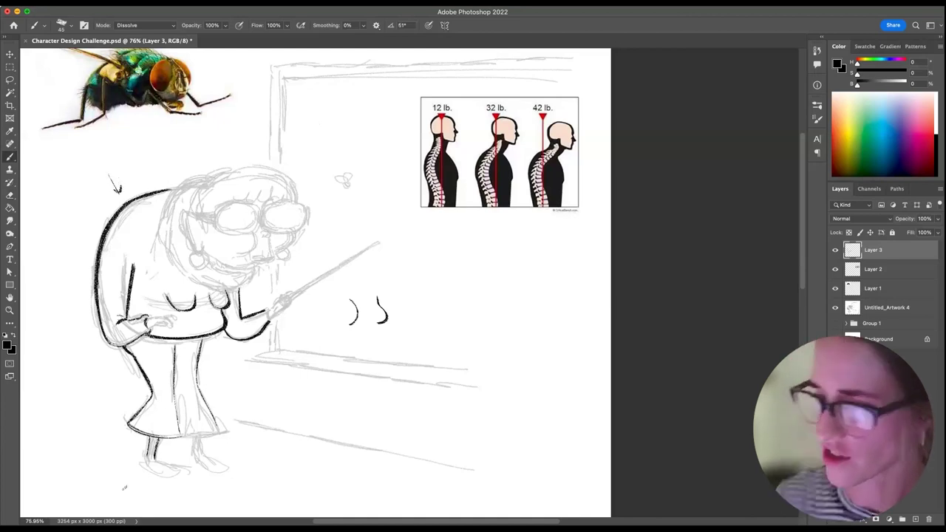
{"action": "key", "text": "super+z"}
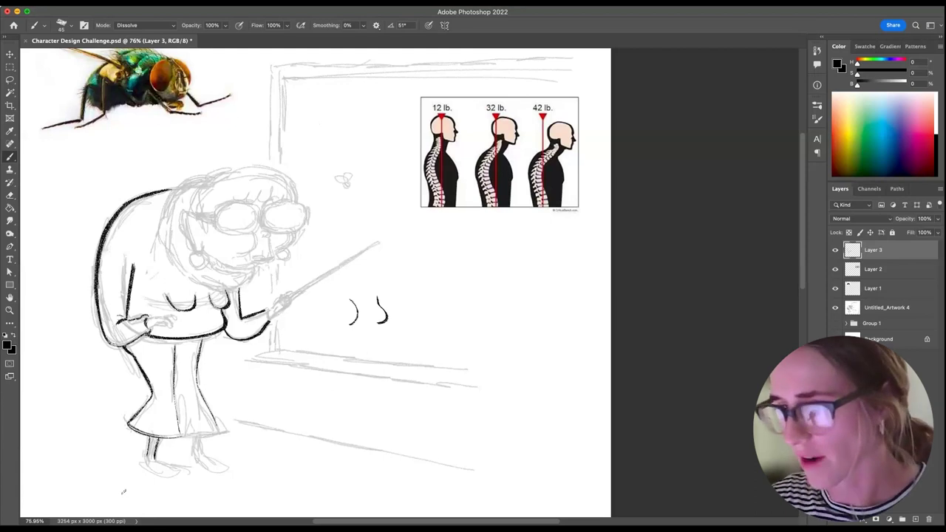
{"action": "mouse_move", "coordinate": [444, 239]}
{"action": "left_mouse_down"}
{"action": "mouse_move", "coordinate": [427, 260]}
{"action": "mouse_move", "coordinate": [431, 273]}
{"action": "left_mouse_up"}
{"action": "mouse_move", "coordinate": [473, 242]}
{"action": "left_mouse_down"}
{"action": "mouse_move", "coordinate": [462, 255]}
{"action": "mouse_move", "coordinate": [477, 271]}
{"action": "mouse_move", "coordinate": [433, 247]}
{"action": "mouse_move", "coordinate": [443, 258]}
{"action": "mouse_move", "coordinate": [407, 222]}
{"action": "mouse_move", "coordinate": [429, 234]}
{"action": "left_mouse_up"}
{"action": "key", "text": "super+z"}
{"action": "key", "text": "super+z"}
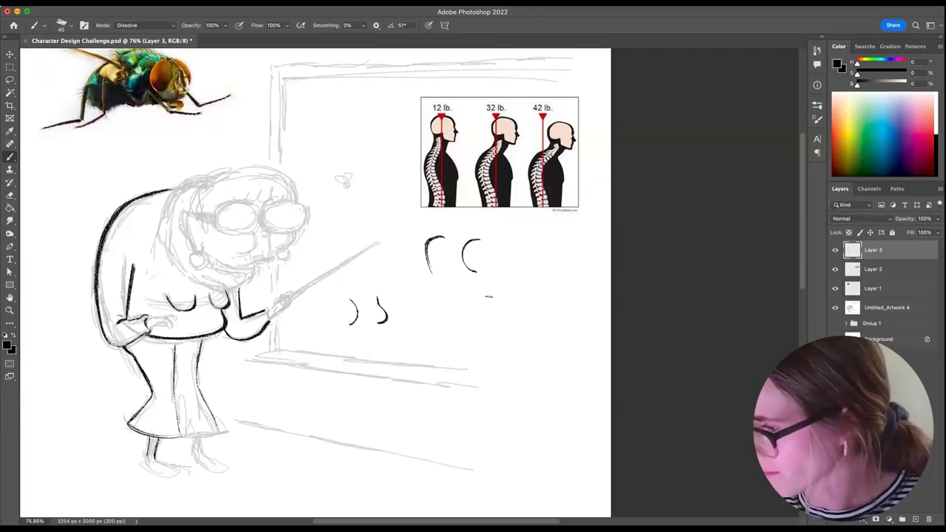
{"action": "left_click_drag", "start_coordinate": [446, 262], "coordinate": [430, 244]}
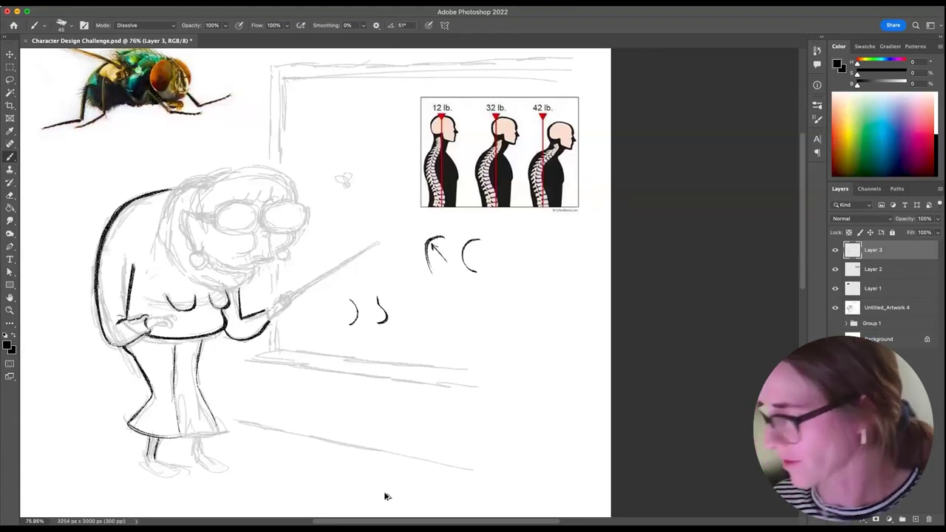
{"action": "key", "text": "ctrl+z"}
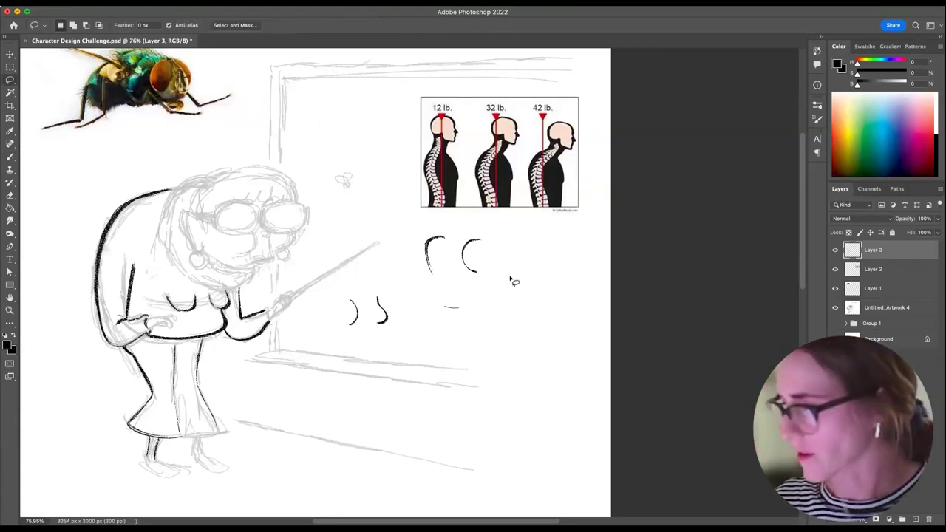
{"action": "key", "text": "ctrl+z"}
{"action": "key", "text": "ctrl+z"}
Try a rounded outline for the top of the teacher's hair, and undo it.
{"action": "left_click_drag", "start_coordinate": [262, 455], "coordinate": [260, 444]}
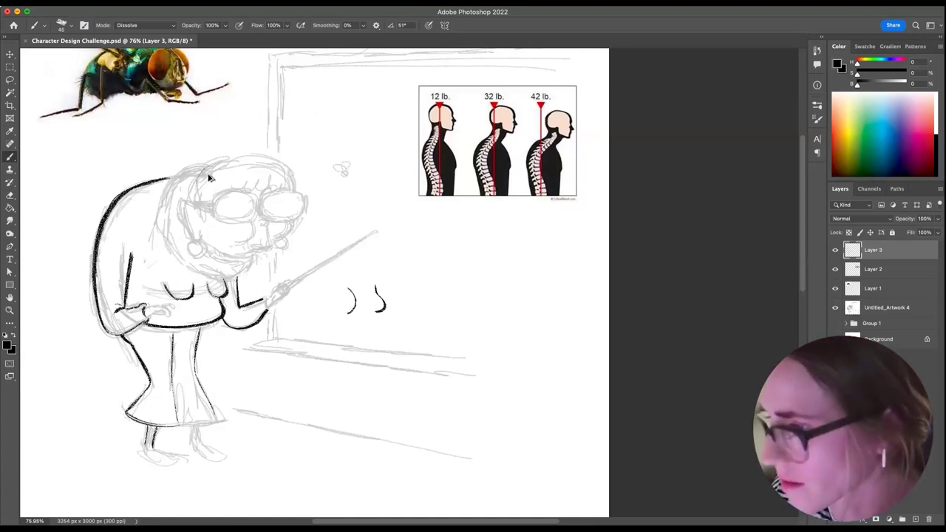
{"action": "mouse_move", "coordinate": [209, 170]}
{"action": "left_mouse_down"}
{"action": "mouse_move", "coordinate": [191, 199]}
{"action": "mouse_move", "coordinate": [237, 158]}
{"action": "mouse_move", "coordinate": [275, 158]}
{"action": "mouse_move", "coordinate": [298, 172]}
{"action": "left_mouse_up"}
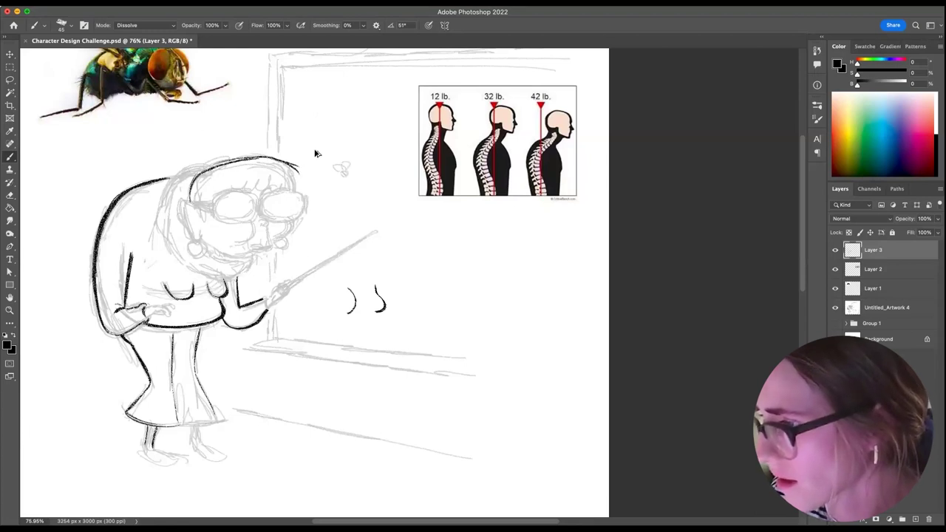
{"action": "key", "text": "super+z"}
{"action": "key", "text": "super+z"}
{"action": "key", "text": "super+z"}
{"action": "key", "text": "super+z"}
Brush a higher domed hair outline over the head with a jagged fringe above the glasses, correcting its front edge with the Eraser.
{"action": "key", "text": "e"}
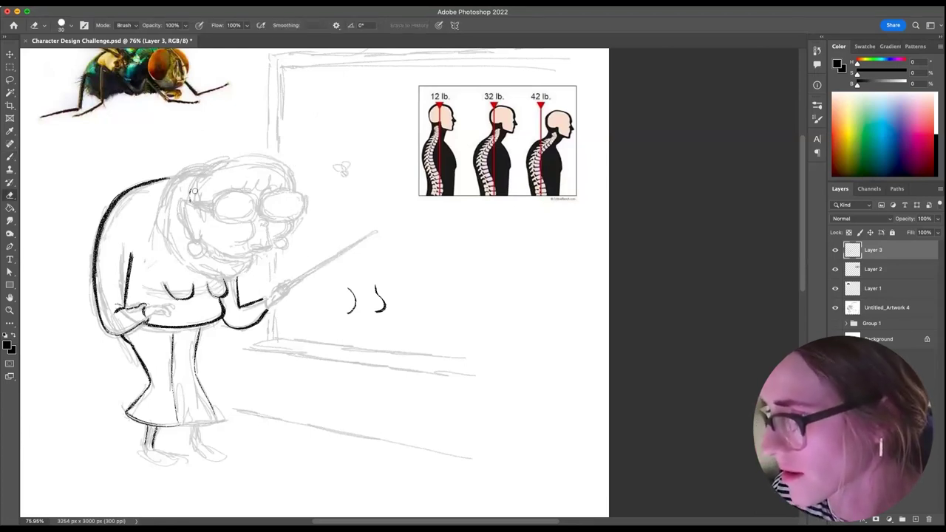
{"action": "key", "text": "b"}
{"action": "mouse_move", "coordinate": [200, 167]}
{"action": "left_mouse_down"}
{"action": "mouse_move", "coordinate": [275, 151]}
{"action": "mouse_move", "coordinate": [295, 158]}
{"action": "mouse_move", "coordinate": [301, 178]}
{"action": "mouse_move", "coordinate": [292, 153]}
{"action": "mouse_move", "coordinate": [250, 148]}
{"action": "mouse_move", "coordinate": [207, 157]}
{"action": "mouse_move", "coordinate": [187, 197]}
{"action": "left_mouse_up"}
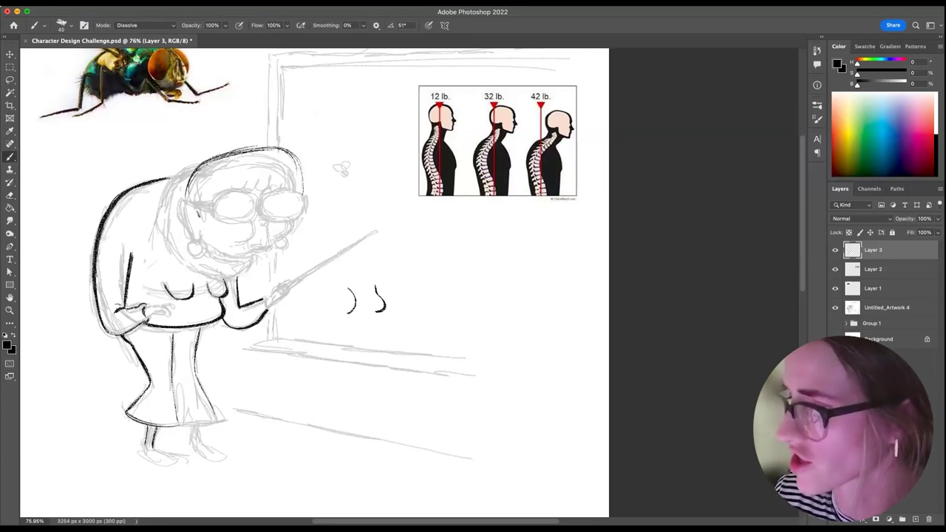
{"action": "key", "text": "e"}
{"action": "left_click_drag", "start_coordinate": [296, 158], "coordinate": [308, 190]}
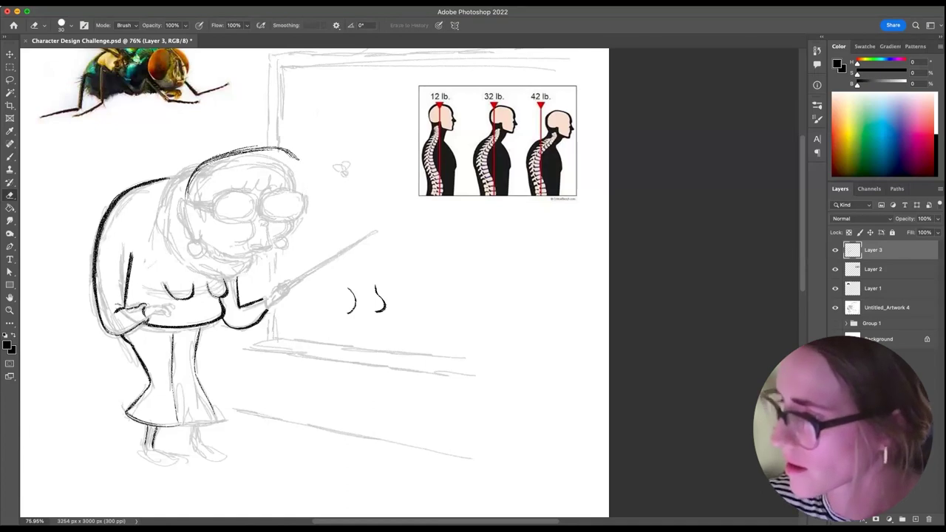
{"action": "key", "text": "b"}
{"action": "mouse_move", "coordinate": [295, 154]}
{"action": "left_mouse_down"}
{"action": "mouse_move", "coordinate": [310, 180]}
{"action": "mouse_move", "coordinate": [297, 176]}
{"action": "mouse_move", "coordinate": [296, 193]}
{"action": "mouse_move", "coordinate": [288, 185]}
{"action": "mouse_move", "coordinate": [280, 194]}
{"action": "mouse_move", "coordinate": [275, 181]}
{"action": "mouse_move", "coordinate": [268, 195]}
{"action": "mouse_move", "coordinate": [266, 182]}
{"action": "mouse_move", "coordinate": [241, 191]}
{"action": "left_mouse_up"}
{"action": "key", "text": "super+z"}
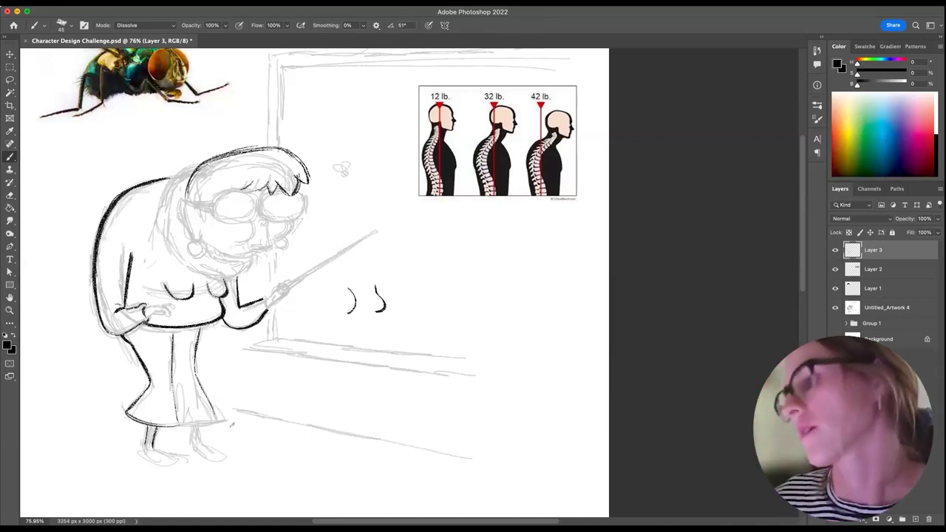
Hide the Untitled_Artwork 4 sketch layer to check the inked lines alone, and show it again.
{"action": "left_click", "coordinate": [836, 307]}
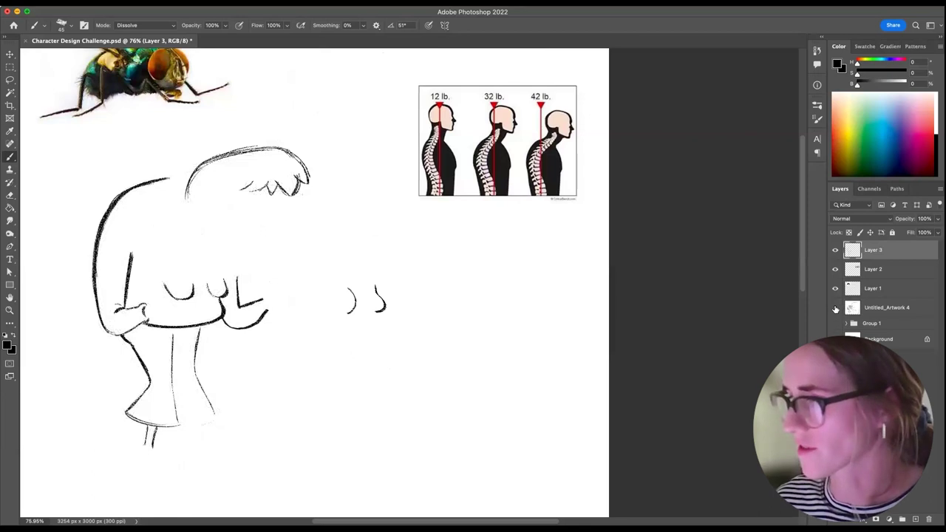
{"action": "left_click", "coordinate": [836, 308]}
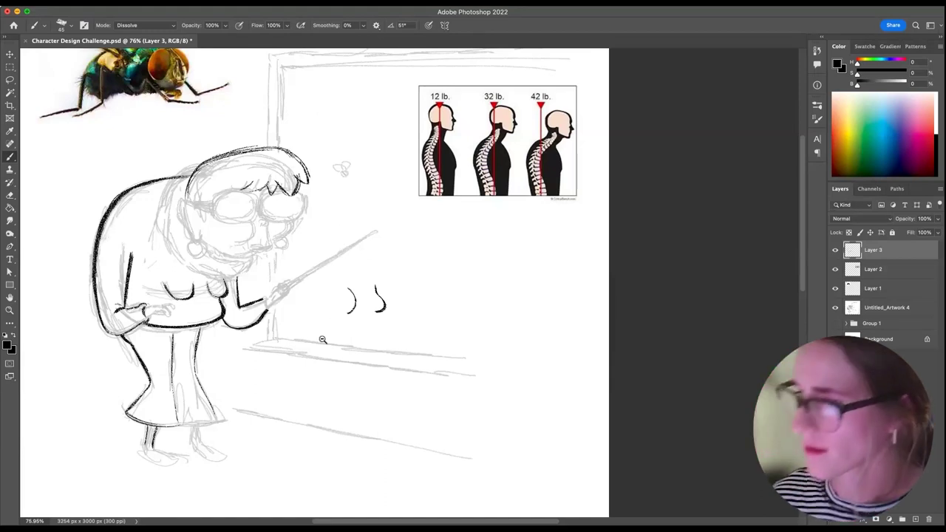
{"action": "key", "text": "z"}
{"action": "mouse_move", "coordinate": [321, 338]}
{"action": "left_mouse_down"}
{"action": "mouse_move", "coordinate": [312, 352]}
{"action": "mouse_move", "coordinate": [337, 347]}
{"action": "left_mouse_up"}
{"action": "key", "text": "b"}
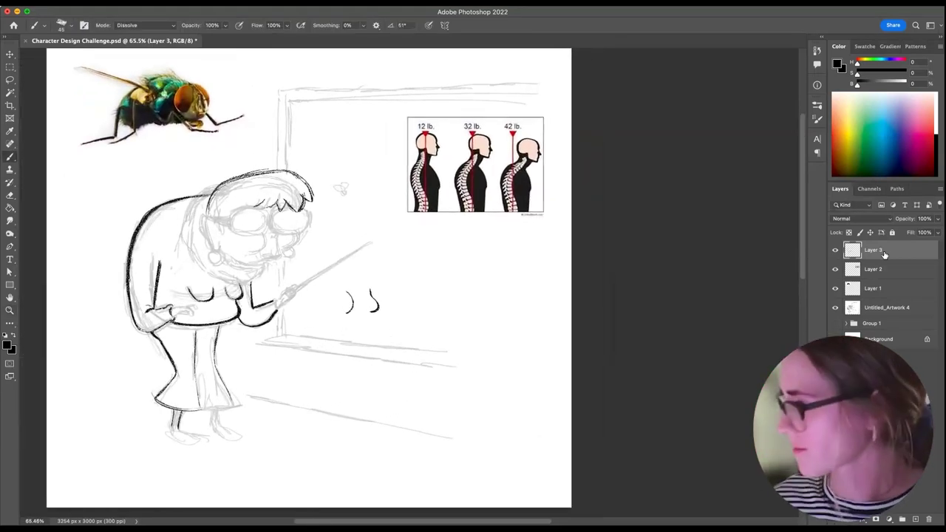
Duplicate Layer 3, hide the original, and delete the lassoed hair from the copy.
{"action": "left_click_drag", "start_coordinate": [916, 516], "coordinate": [916, 518]}
{"action": "left_click", "coordinate": [836, 270]}
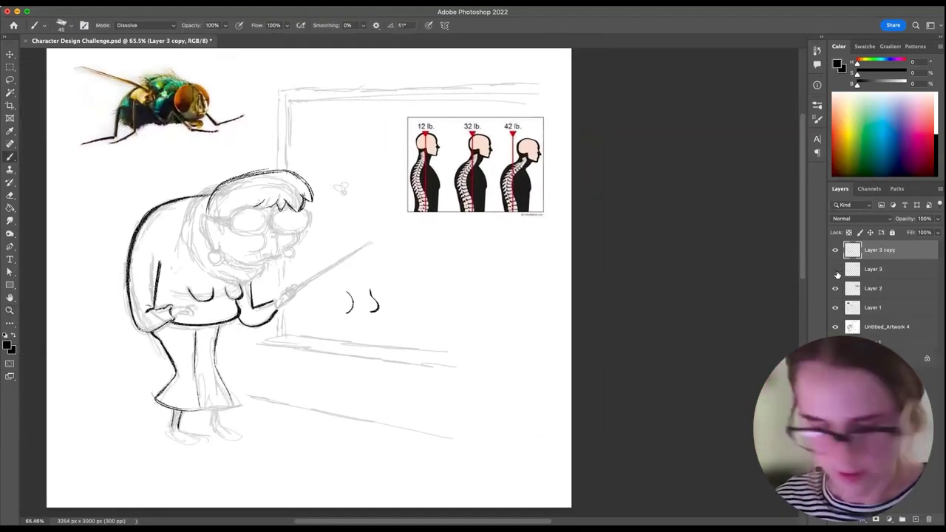
{"action": "key", "text": "l"}
{"action": "mouse_move", "coordinate": [260, 246]}
{"action": "left_mouse_down"}
{"action": "mouse_move", "coordinate": [281, 151]}
{"action": "mouse_move", "coordinate": [207, 218]}
{"action": "left_mouse_up"}
{"action": "key", "text": "Delete"}
{"action": "key", "text": "ctrl+d"}
{"action": "key", "text": "b"}
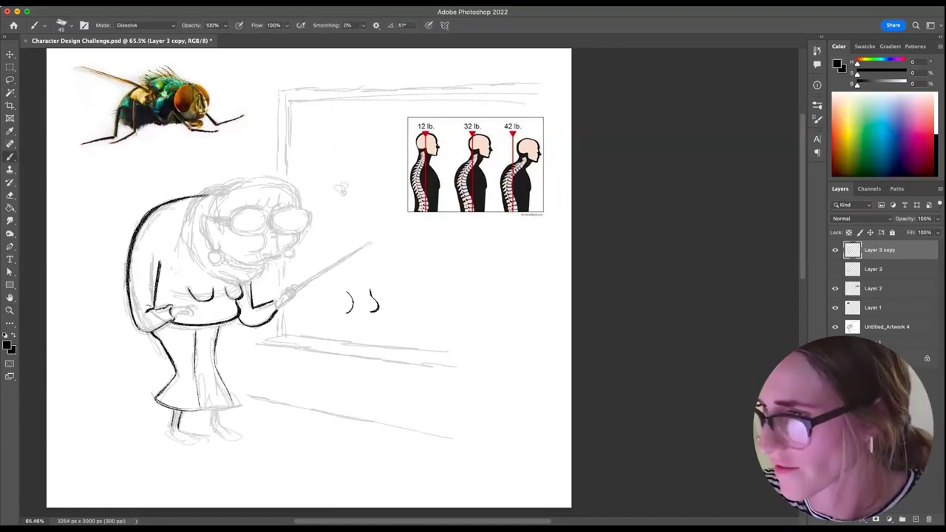
Try short spiky tufts on top of the head with a curved front hairline, undoing the unwanted strokes.
{"action": "mouse_move", "coordinate": [299, 205]}
{"action": "left_mouse_down"}
{"action": "mouse_move", "coordinate": [282, 177]}
{"action": "mouse_move", "coordinate": [244, 162]}
{"action": "mouse_move", "coordinate": [252, 176]}
{"action": "mouse_move", "coordinate": [230, 182]}
{"action": "mouse_move", "coordinate": [214, 214]}
{"action": "left_mouse_up"}
{"action": "key", "text": "super+z"}
{"action": "key", "text": "super+z"}
{"action": "key", "text": "super+z"}
{"action": "key", "text": "super+z"}
{"action": "key", "text": "super+z"}
{"action": "key", "text": "super+z"}
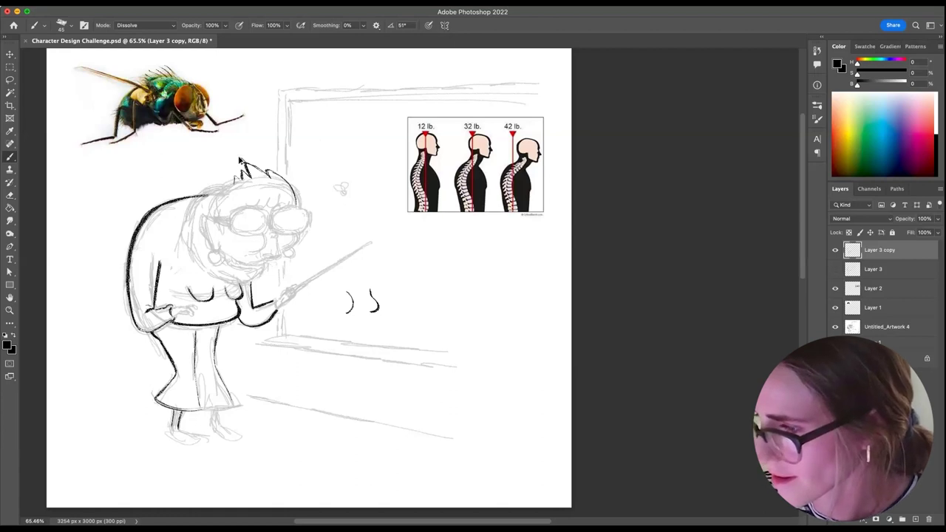
Try strokes down the back of the spiky hair toward the ear, and undo them.
{"action": "mouse_move", "coordinate": [249, 174]}
{"action": "left_mouse_down"}
{"action": "mouse_move", "coordinate": [226, 162]}
{"action": "mouse_move", "coordinate": [231, 180]}
{"action": "mouse_move", "coordinate": [227, 157]}
{"action": "mouse_move", "coordinate": [251, 179]}
{"action": "mouse_move", "coordinate": [242, 162]}
{"action": "mouse_move", "coordinate": [248, 176]}
{"action": "mouse_move", "coordinate": [238, 186]}
{"action": "mouse_move", "coordinate": [236, 168]}
{"action": "mouse_move", "coordinate": [218, 220]}
{"action": "left_mouse_up"}
{"action": "key", "text": "e"}
{"action": "key", "text": "b"}
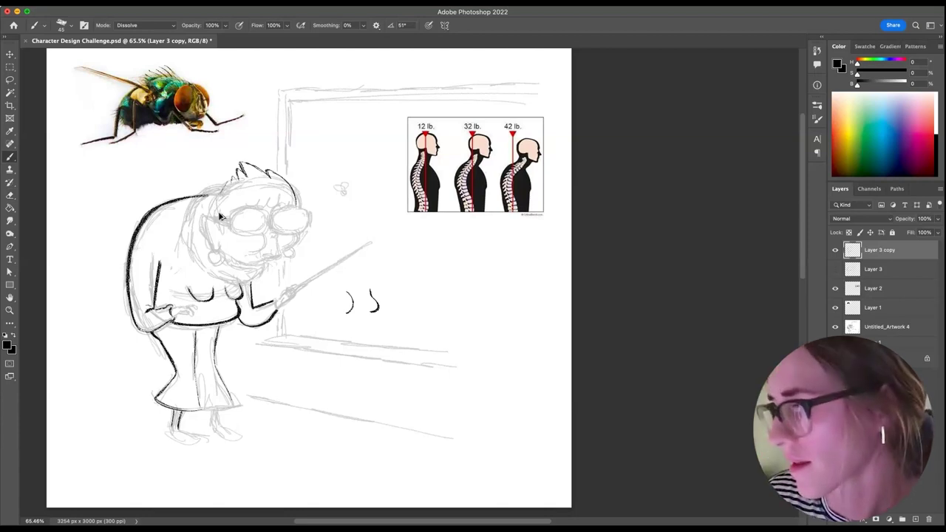
{"action": "key", "text": "super+z"}
{"action": "key", "text": "super+z"}
{"action": "key", "text": "super+z"}
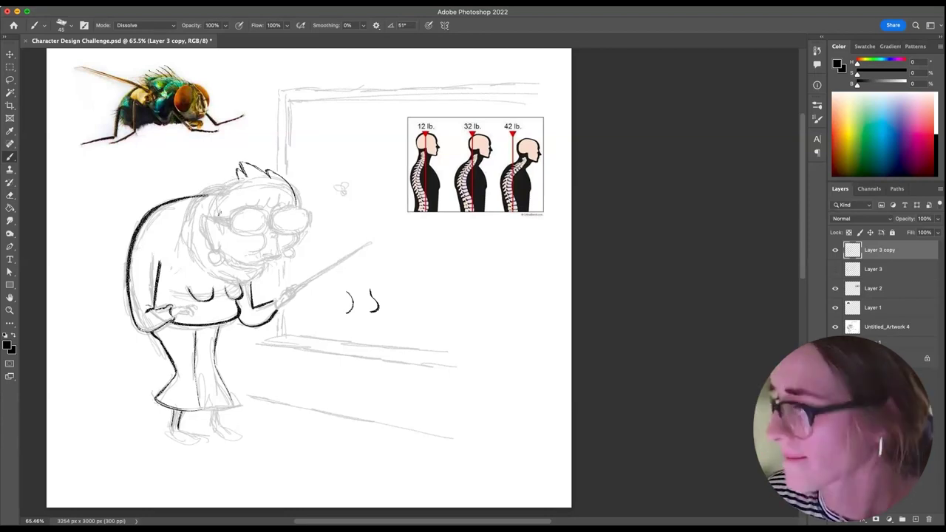
Brush a heavier curve for the back edge of the hair and erase the hair's front outline.
{"action": "mouse_move", "coordinate": [239, 179]}
{"action": "left_mouse_down"}
{"action": "mouse_move", "coordinate": [218, 189]}
{"action": "mouse_move", "coordinate": [213, 222]}
{"action": "mouse_move", "coordinate": [210, 213]}
{"action": "left_mouse_up"}
{"action": "key", "text": "e"}
{"action": "left_click_drag", "start_coordinate": [269, 172], "coordinate": [296, 205]}
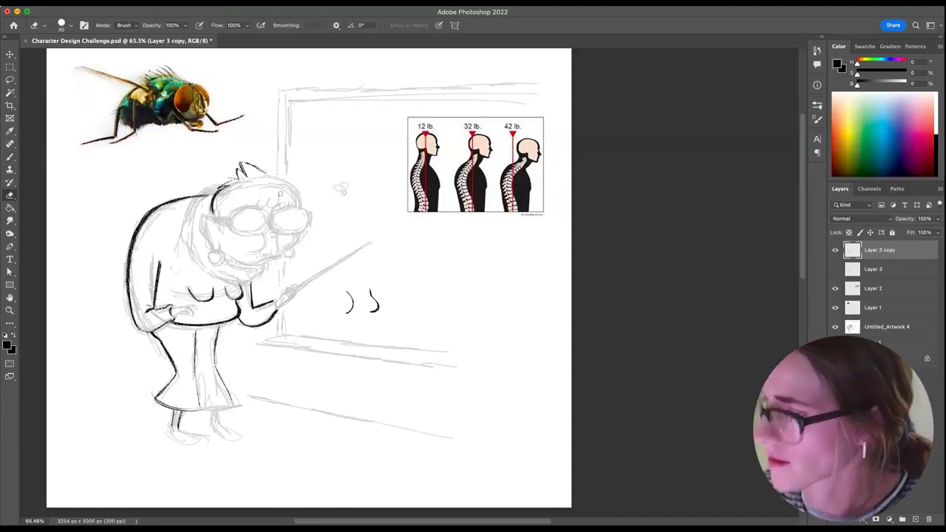
Add more spikes toward the forehead with a curved front hair outline, and clean its lower end with the Eraser.
{"action": "key", "text": "b"}
{"action": "mouse_move", "coordinate": [257, 170]}
{"action": "left_mouse_down"}
{"action": "mouse_move", "coordinate": [271, 163]}
{"action": "mouse_move", "coordinate": [304, 190]}
{"action": "mouse_move", "coordinate": [289, 183]}
{"action": "mouse_move", "coordinate": [299, 182]}
{"action": "mouse_move", "coordinate": [299, 206]}
{"action": "left_mouse_up"}
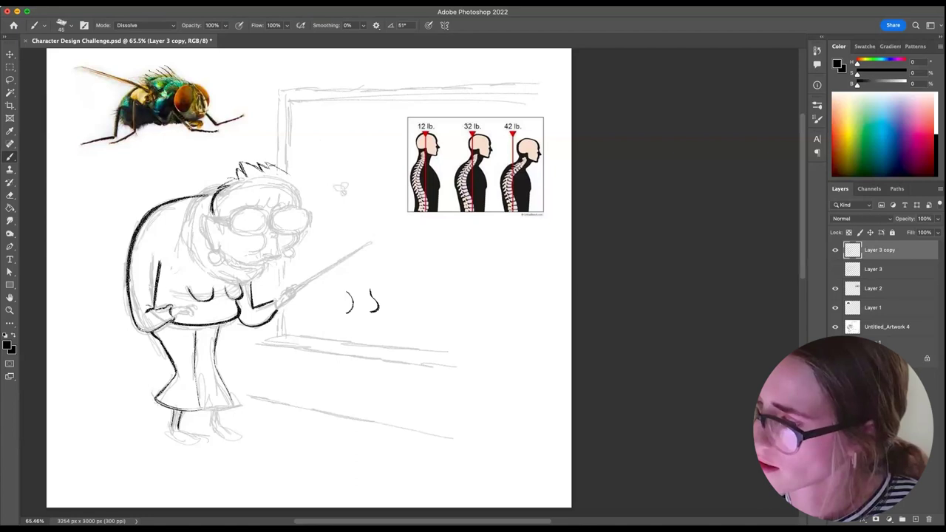
{"action": "key", "text": "super+z"}
{"action": "key", "text": "super+z"}
{"action": "key", "text": "super+z"}
{"action": "key", "text": "super+z"}
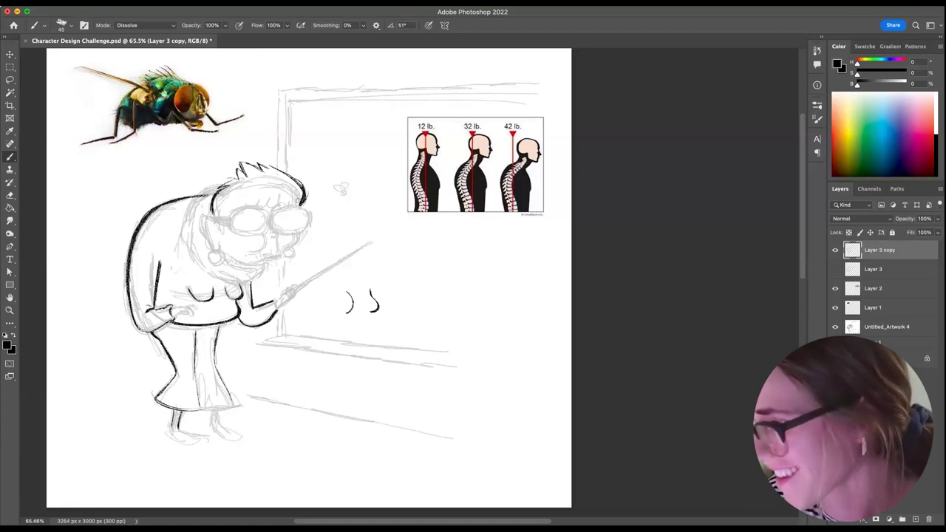
{"action": "key", "text": "e"}
{"action": "mouse_move", "coordinate": [297, 202]}
{"action": "left_mouse_down"}
{"action": "mouse_move", "coordinate": [299, 195]}
{"action": "mouse_move", "coordinate": [301, 207]}
{"action": "left_mouse_up"}
{"action": "key", "text": "b"}
{"action": "key", "text": "e"}
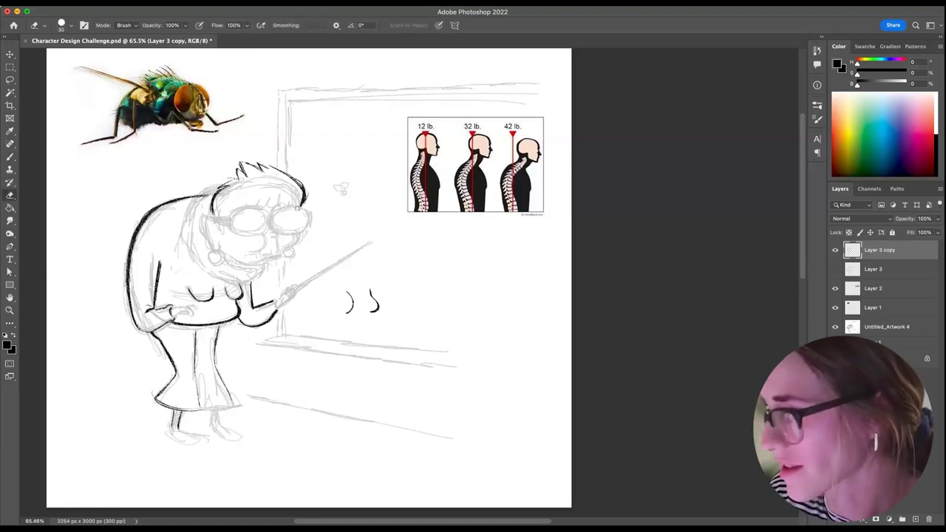
{"action": "key", "text": "b"}
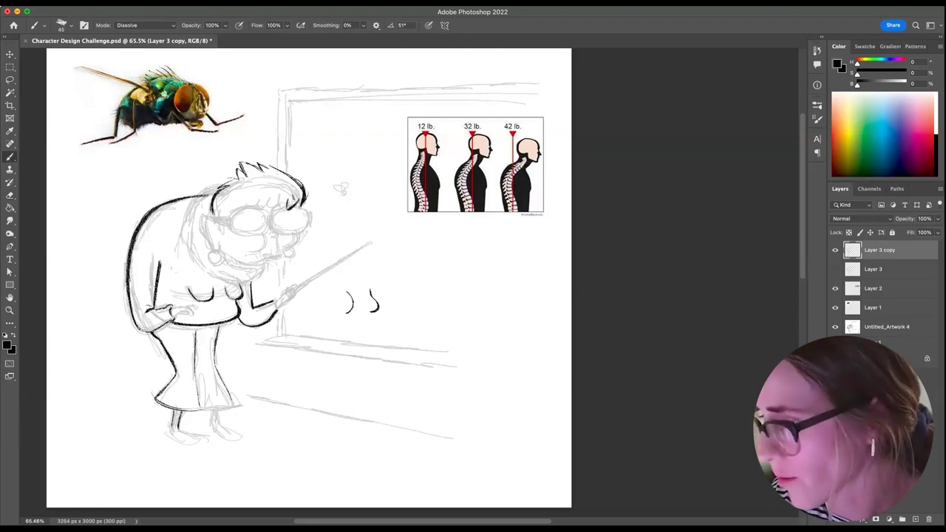
Brush a jagged fringe across the forehead above the glasses, redrawing its front tip.
{"action": "mouse_move", "coordinate": [287, 195]}
{"action": "left_mouse_down"}
{"action": "mouse_move", "coordinate": [283, 213]}
{"action": "mouse_move", "coordinate": [249, 209]}
{"action": "mouse_move", "coordinate": [302, 182]}
{"action": "mouse_move", "coordinate": [275, 169]}
{"action": "mouse_move", "coordinate": [297, 207]}
{"action": "left_mouse_up"}
{"action": "key", "text": "e"}
{"action": "key", "text": "b"}
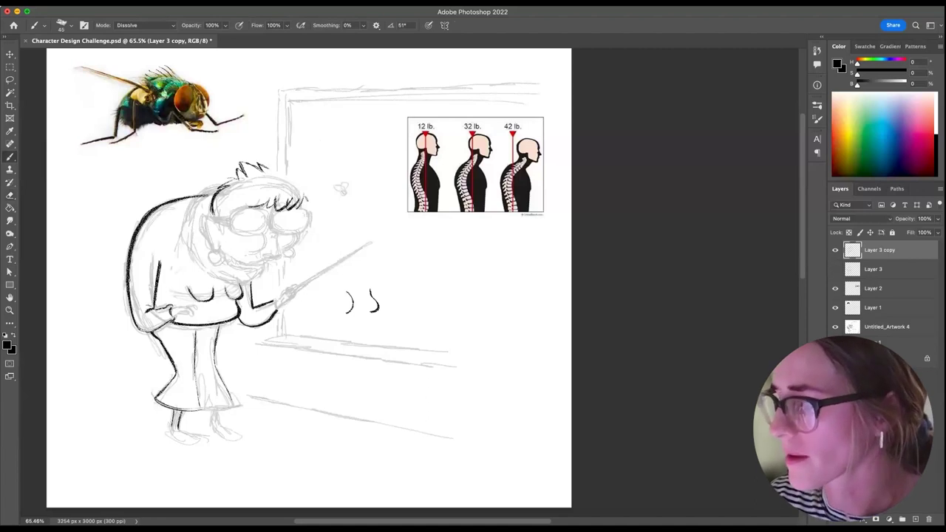
{"action": "key", "text": "super+z"}
{"action": "left_click_drag", "start_coordinate": [301, 199], "coordinate": [297, 210]}
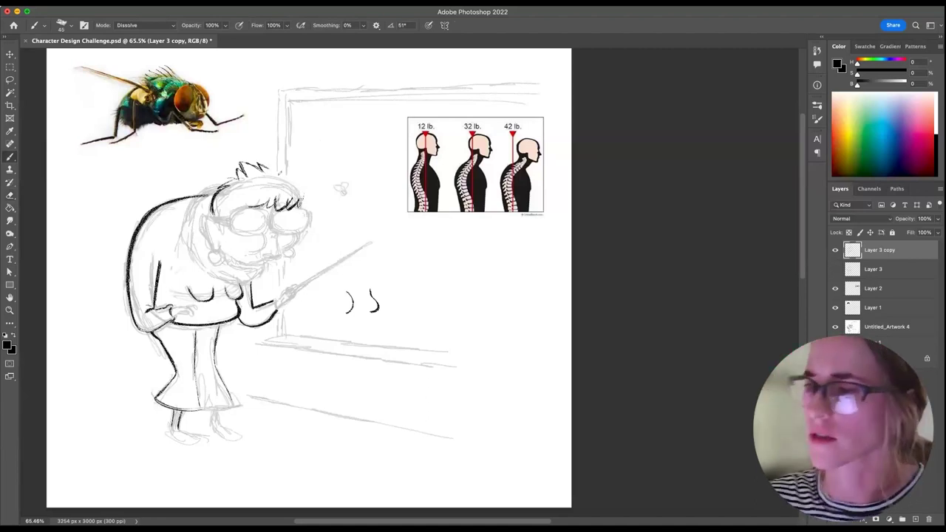
Redraw the front outline of the spiky hair from the top tufts down to the fringe.
{"action": "mouse_move", "coordinate": [263, 164]}
{"action": "left_mouse_down"}
{"action": "mouse_move", "coordinate": [303, 186]}
{"action": "mouse_move", "coordinate": [304, 199]}
{"action": "left_mouse_up"}
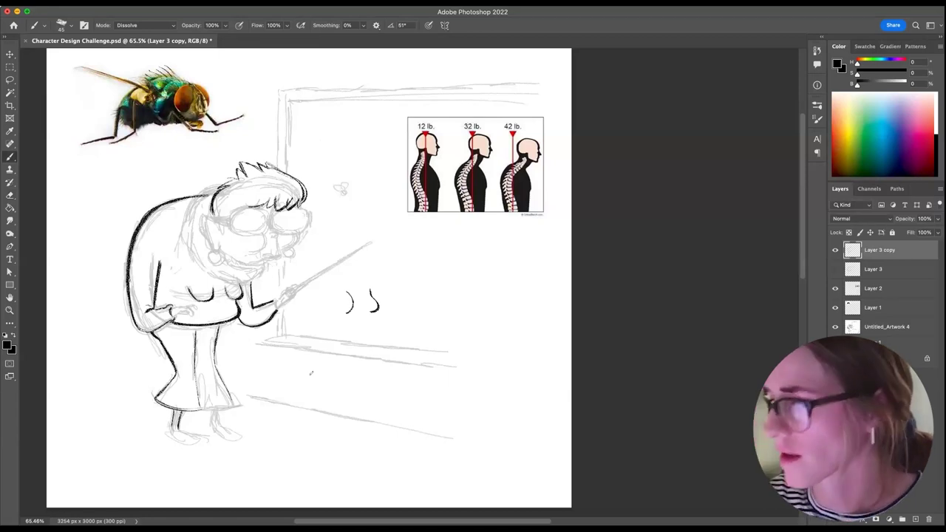
{"action": "key", "text": "e"}
{"action": "key", "text": "b"}
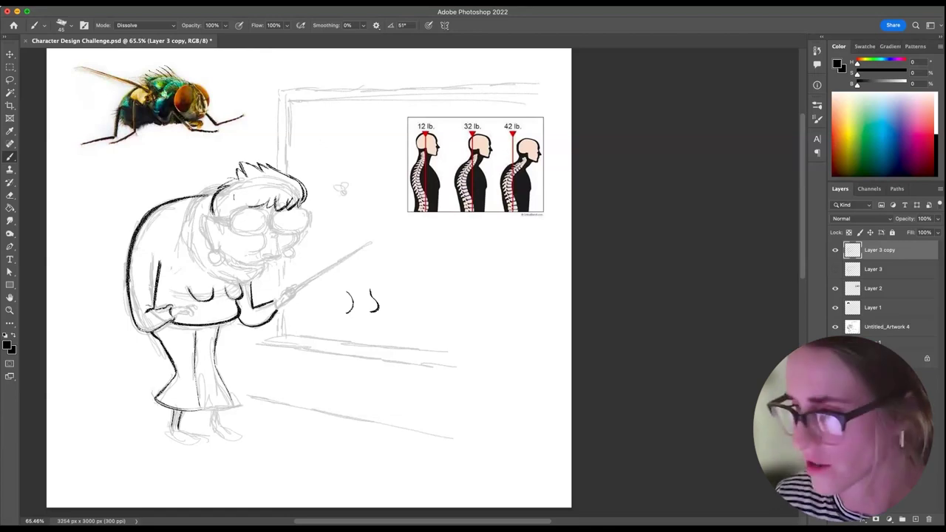
Erase the back edge of the spiky hair and redraw it from the tufts down toward the glasses arm.
{"action": "key", "text": "e"}
{"action": "left_click_drag", "start_coordinate": [234, 181], "coordinate": [206, 218]}
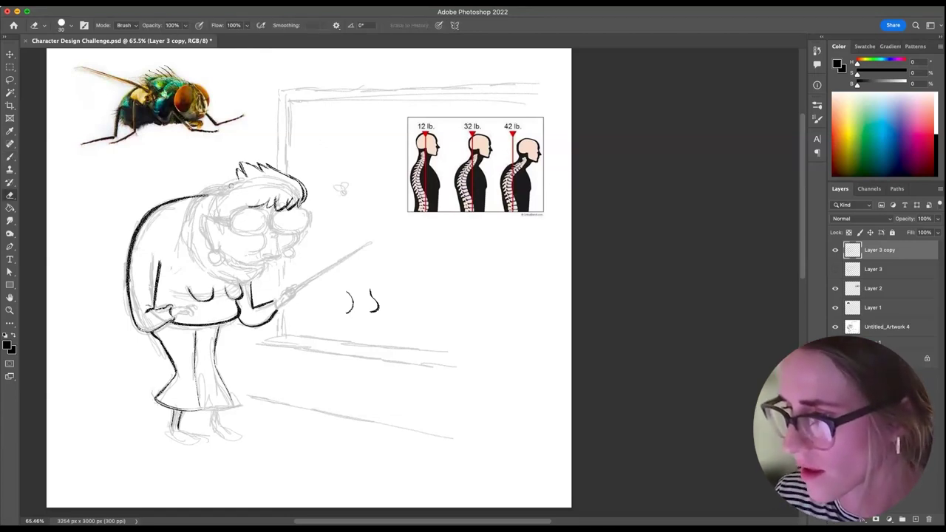
{"action": "key", "text": "b"}
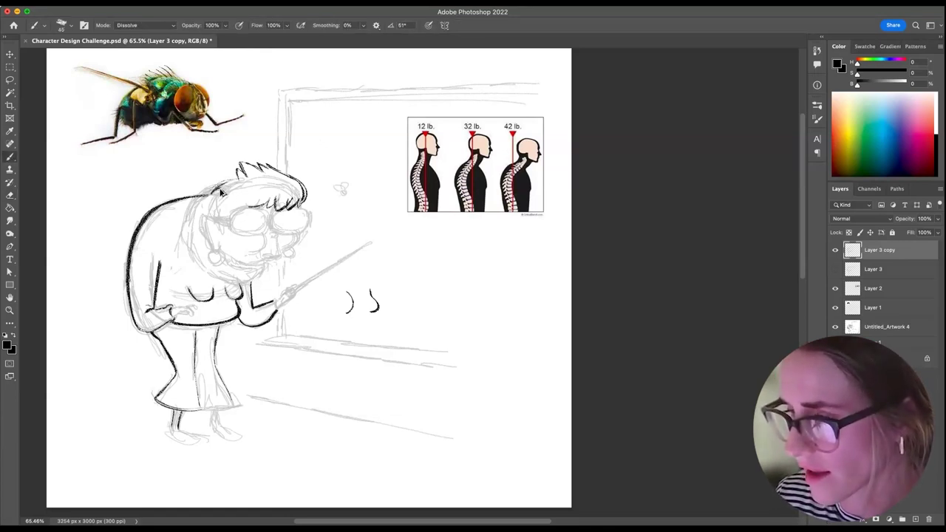
{"action": "key", "text": "super+z"}
{"action": "left_click_drag", "start_coordinate": [226, 182], "coordinate": [213, 215]}
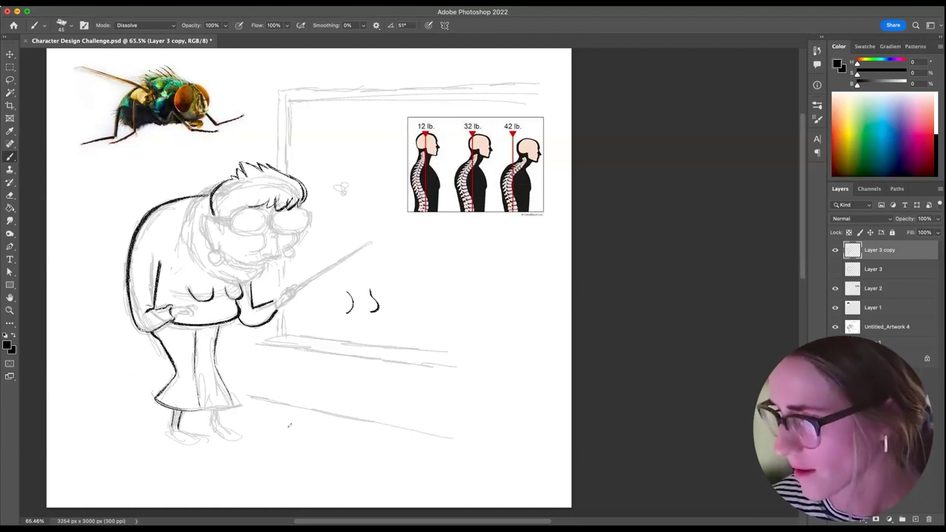
Erase part of the fringe between the glasses lenses and brush longer pointed strands there.
{"action": "key", "text": "e"}
{"action": "mouse_move", "coordinate": [281, 202]}
{"action": "left_mouse_down"}
{"action": "mouse_move", "coordinate": [295, 206]}
{"action": "mouse_move", "coordinate": [291, 198]}
{"action": "mouse_move", "coordinate": [287, 211]}
{"action": "left_mouse_up"}
{"action": "key", "text": "b"}
{"action": "left_click_drag", "start_coordinate": [282, 206], "coordinate": [267, 211]}
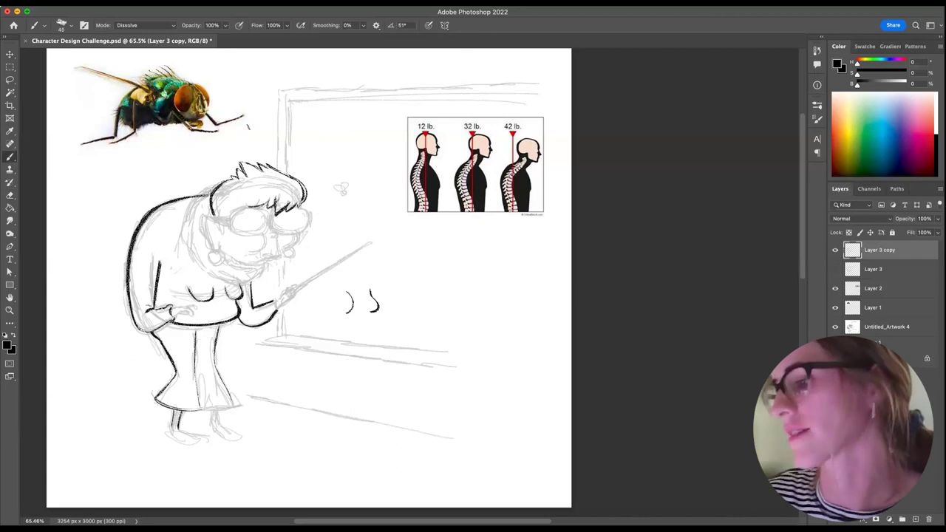
Cut the lassoed spiky hair from the copied layer and try a smooth rounded outline over the head.
{"action": "key", "text": "l"}
{"action": "mouse_move", "coordinate": [337, 220]}
{"action": "left_mouse_down"}
{"action": "mouse_move", "coordinate": [233, 153]}
{"action": "mouse_move", "coordinate": [212, 181]}
{"action": "mouse_move", "coordinate": [238, 254]}
{"action": "left_mouse_up"}
{"action": "key", "text": "super+x"}
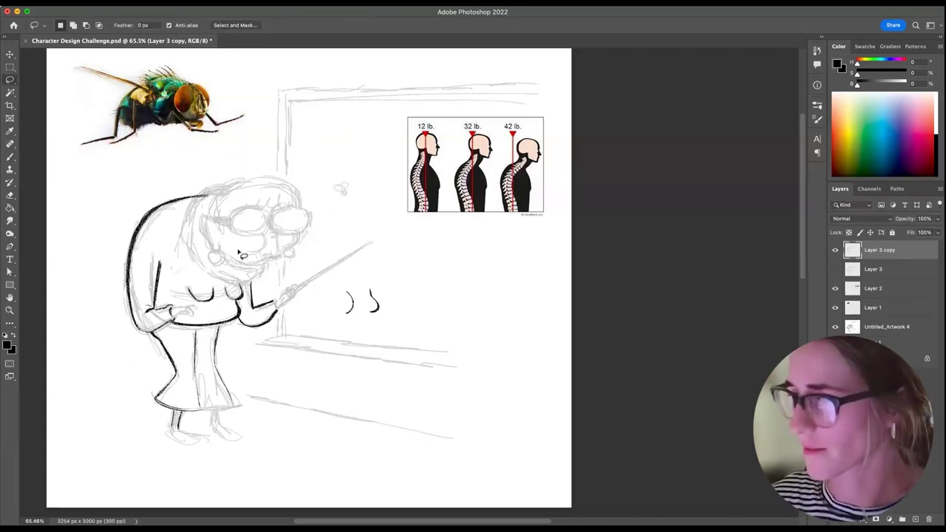
{"action": "key", "text": "b"}
{"action": "mouse_move", "coordinate": [215, 197]}
{"action": "left_mouse_down"}
{"action": "mouse_move", "coordinate": [291, 172]}
{"action": "mouse_move", "coordinate": [302, 190]}
{"action": "left_mouse_up"}
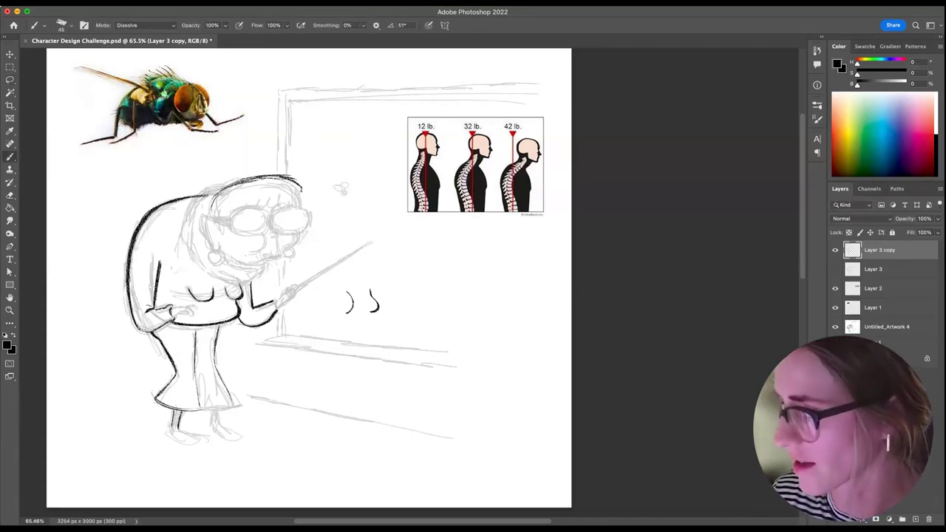
Delete the Layer 3 copy and show the original Layer 3 with the domed hair again.
{"action": "key", "text": "Delete"}
{"action": "left_click", "coordinate": [836, 250]}
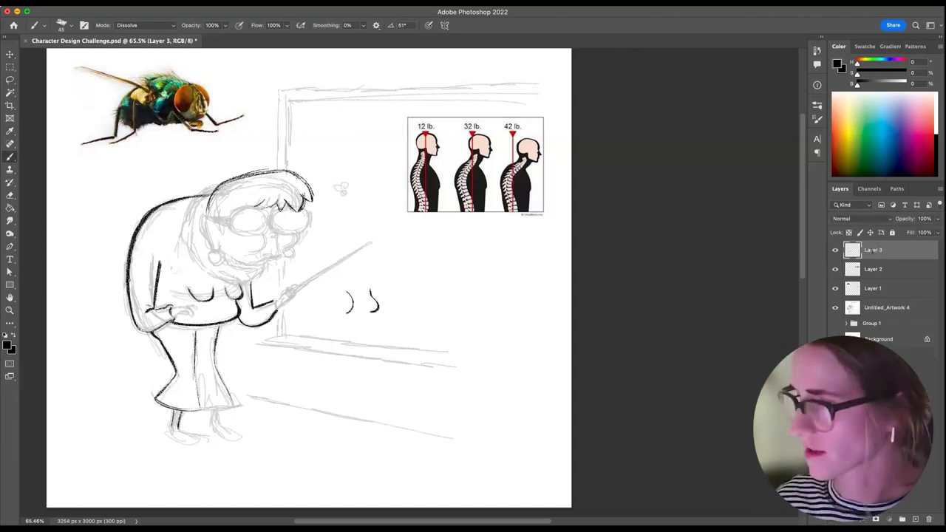